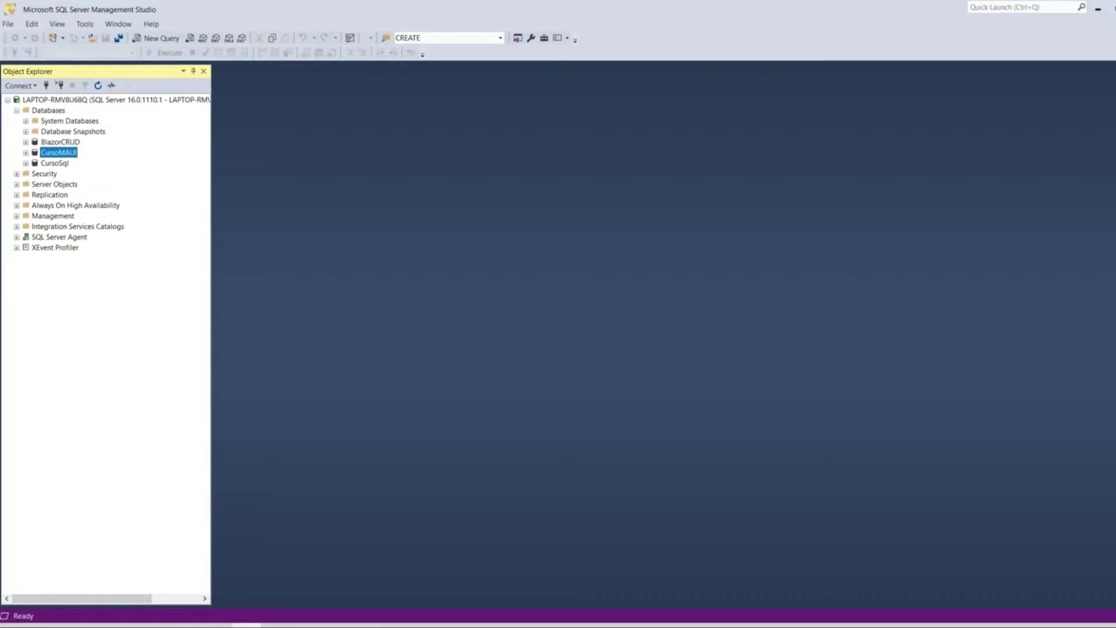
- Select the BlazorCRUD database under Databases in SSMS Object Explorer
{"action": "left_click", "coordinate": [60, 142]}
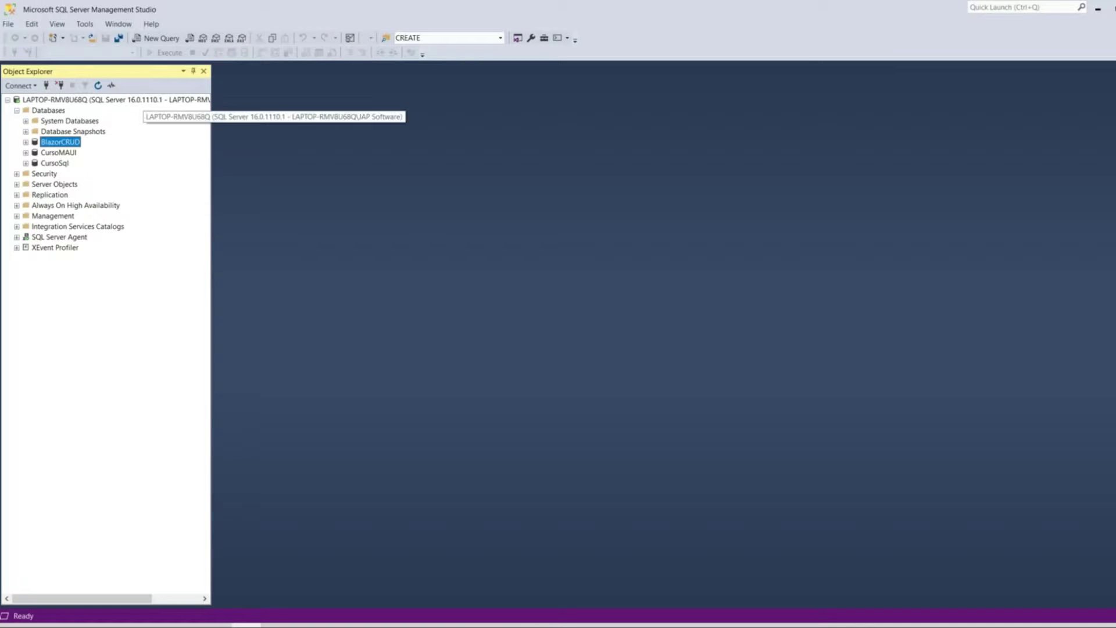
- Check the local server's full name from its root node, then go back to Visual Studio
{"action": "left_click", "coordinate": [53, 100]}
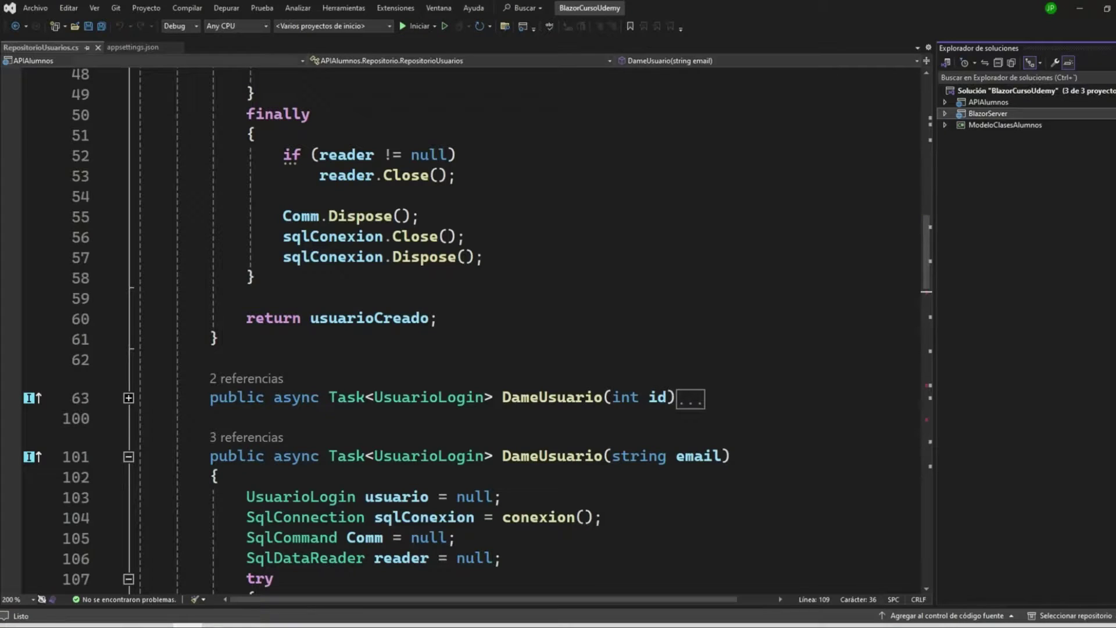
{"action": "scroll", "coordinate": [466, 326], "scroll_direction": "up", "scroll_amount": 15}
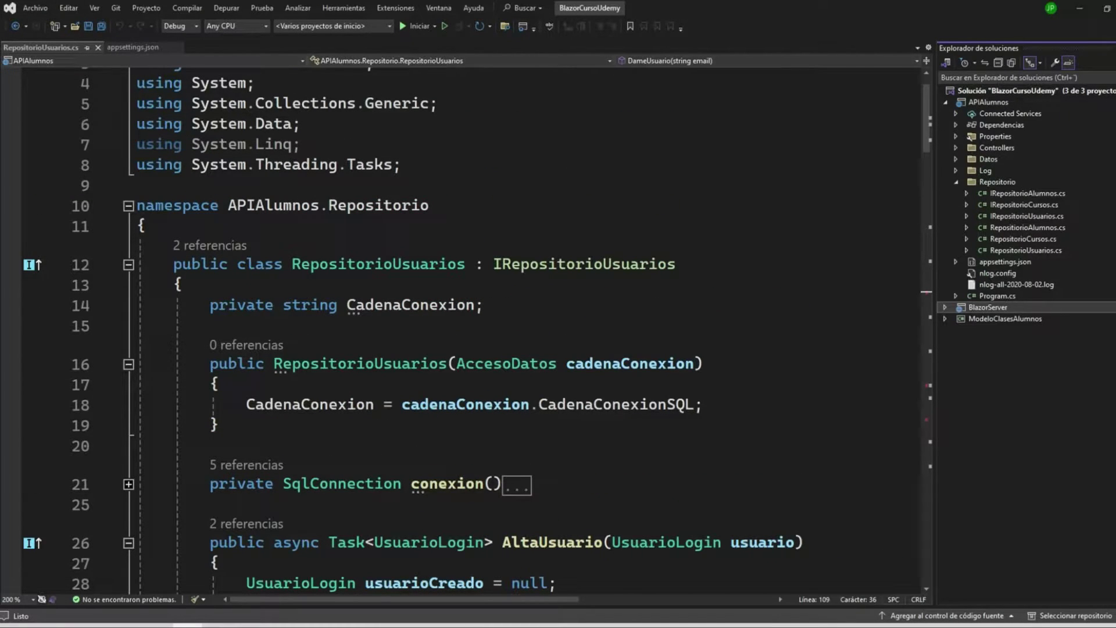
- Check that APIAlumnos appsettings.json's connection string targets LAPTOP-RMV8U68Q and catalog BlazorUdemy
{"action": "key", "text": "Right"}
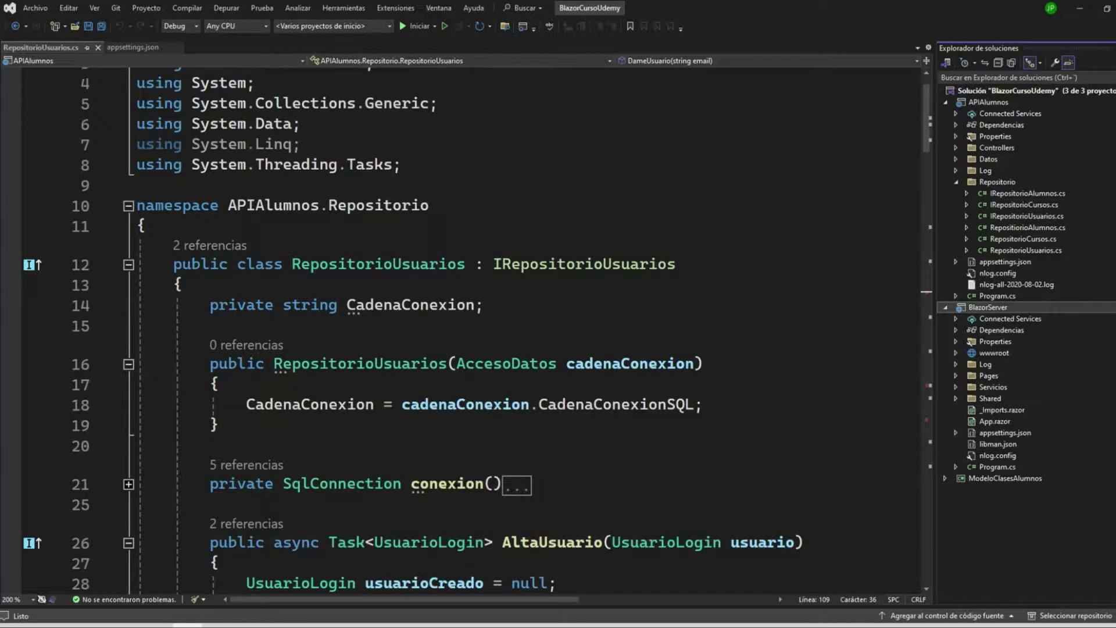
{"action": "left_click", "coordinate": [1005, 262]}
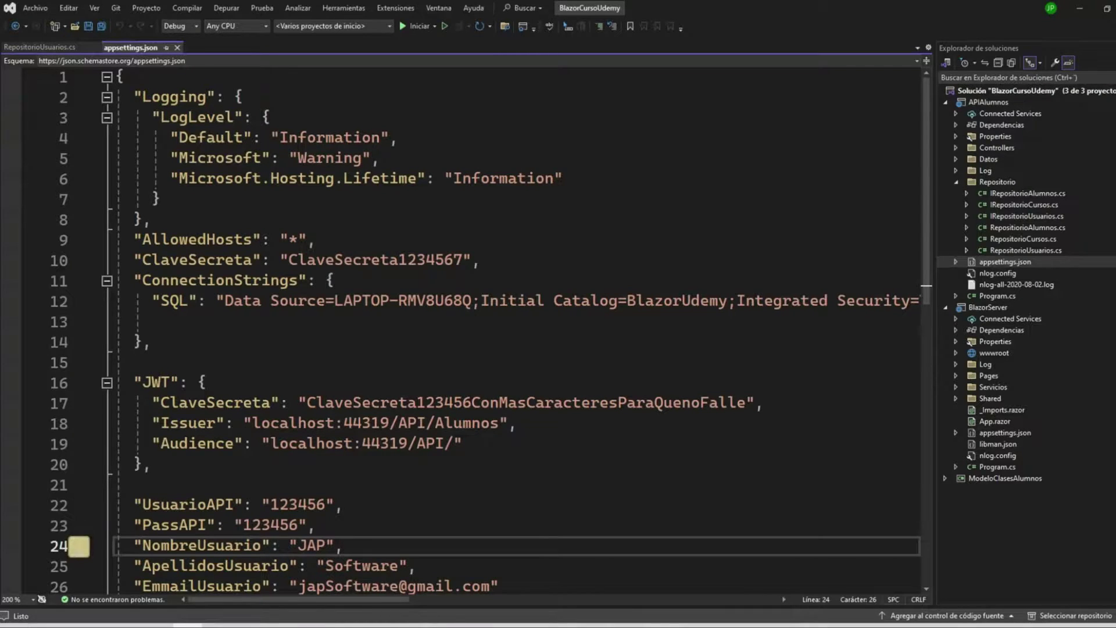
{"action": "left_click_drag", "start_coordinate": [471, 301], "coordinate": [335, 301]}
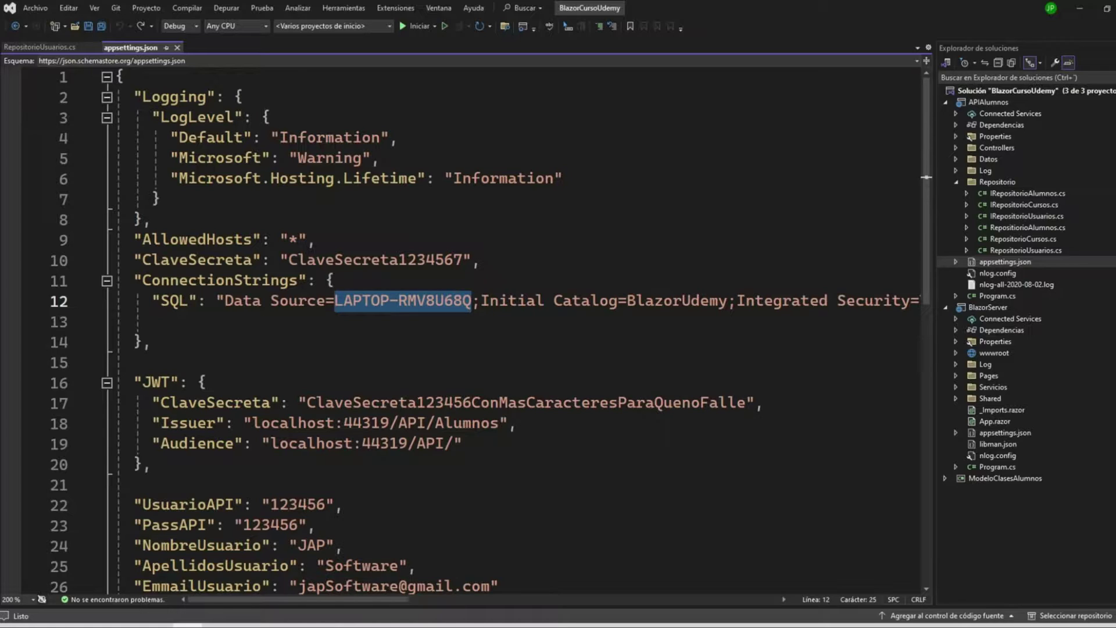
{"action": "left_click", "coordinate": [381, 300]}
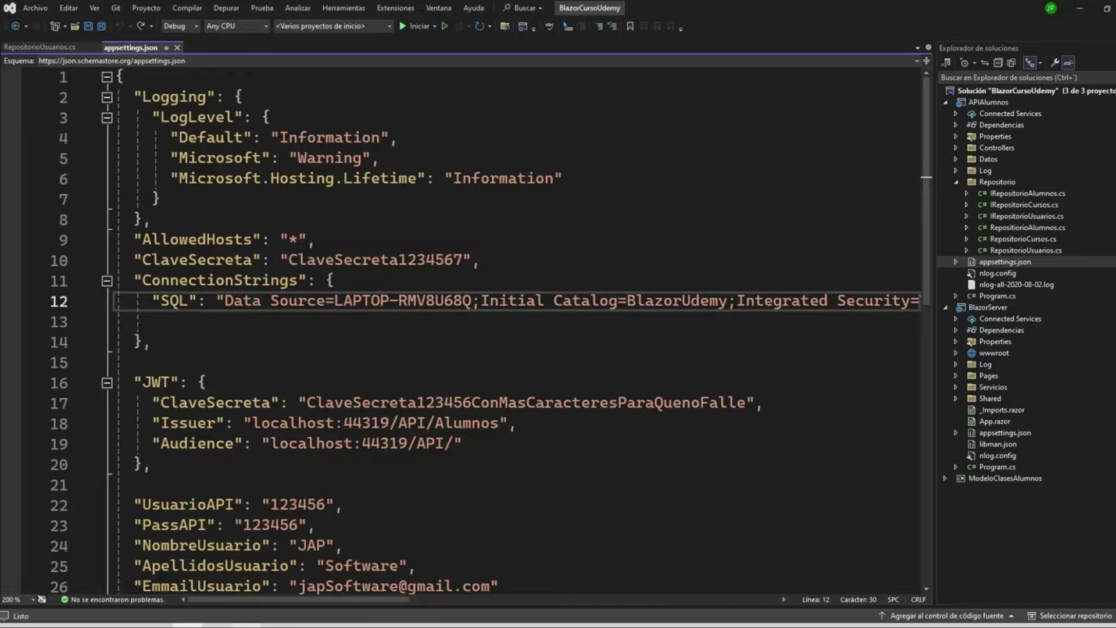
{"action": "mouse_move", "coordinate": [246, 625]}
{"action": "left_click", "coordinate": [246, 585]}
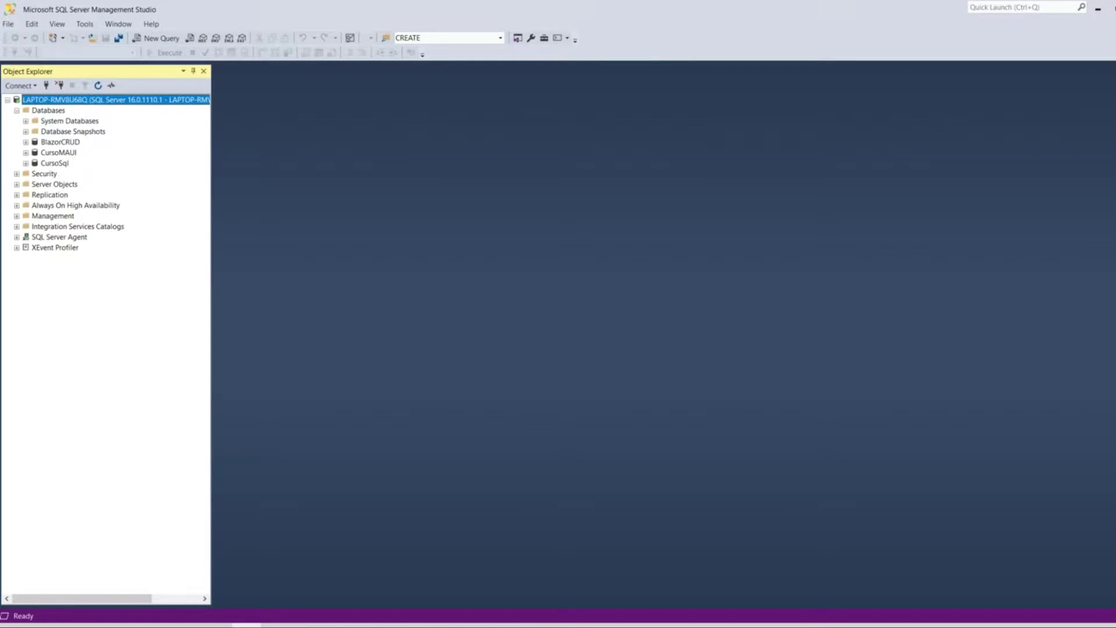
- Inspect the server's existing logins under Security > Logins, then collapse Logins
{"action": "left_click", "coordinate": [16, 173]}
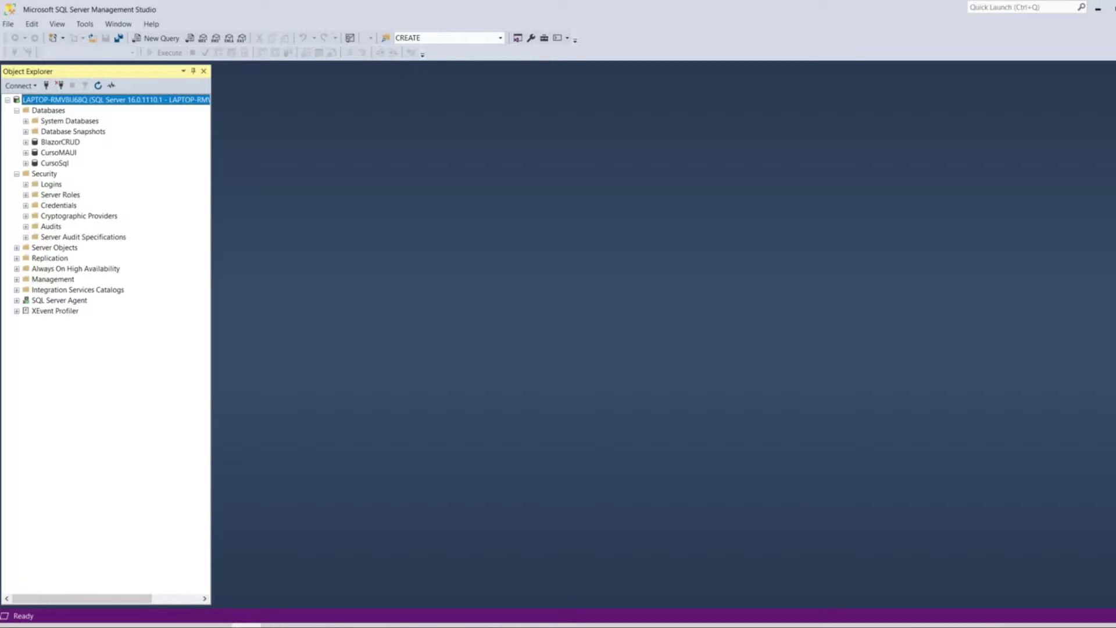
{"action": "left_click", "coordinate": [26, 184]}
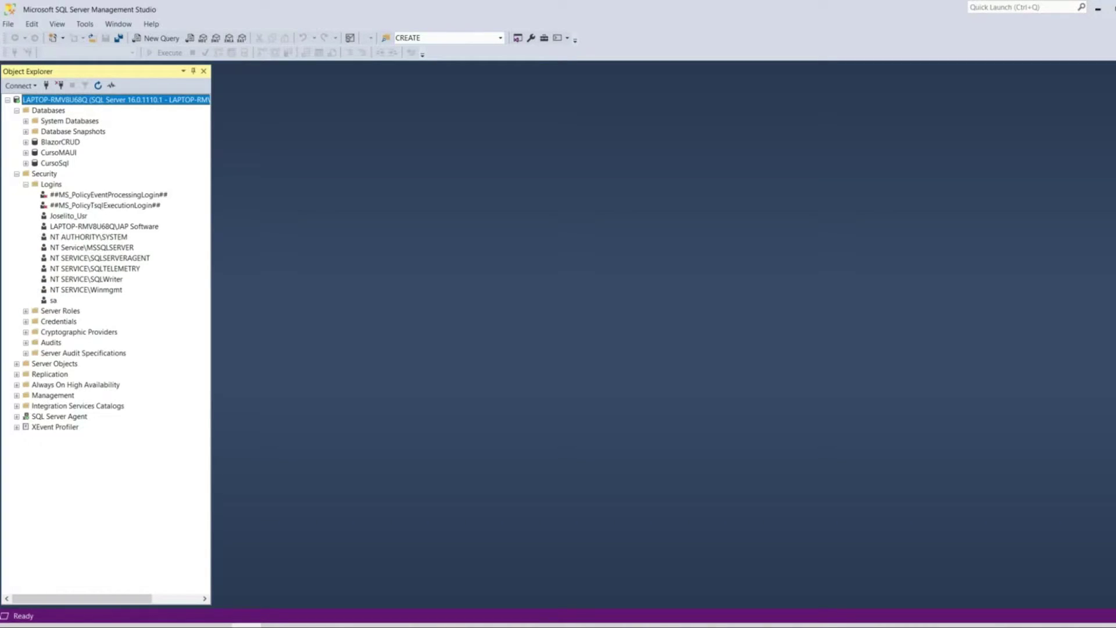
{"action": "left_click", "coordinate": [16, 174]}
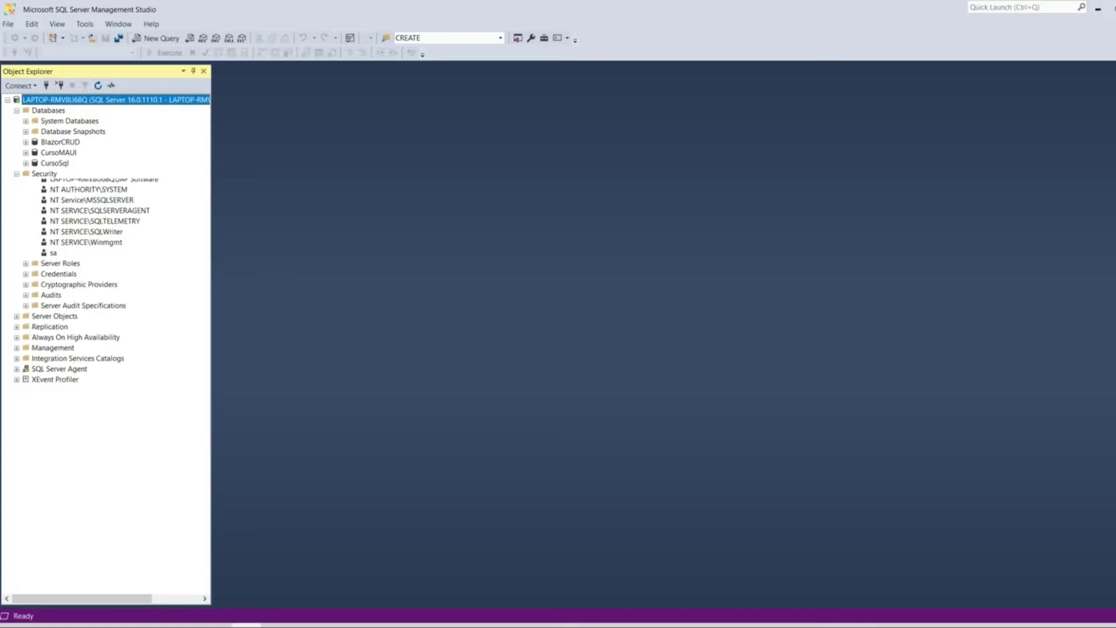
{"action": "left_click", "coordinate": [17, 173]}
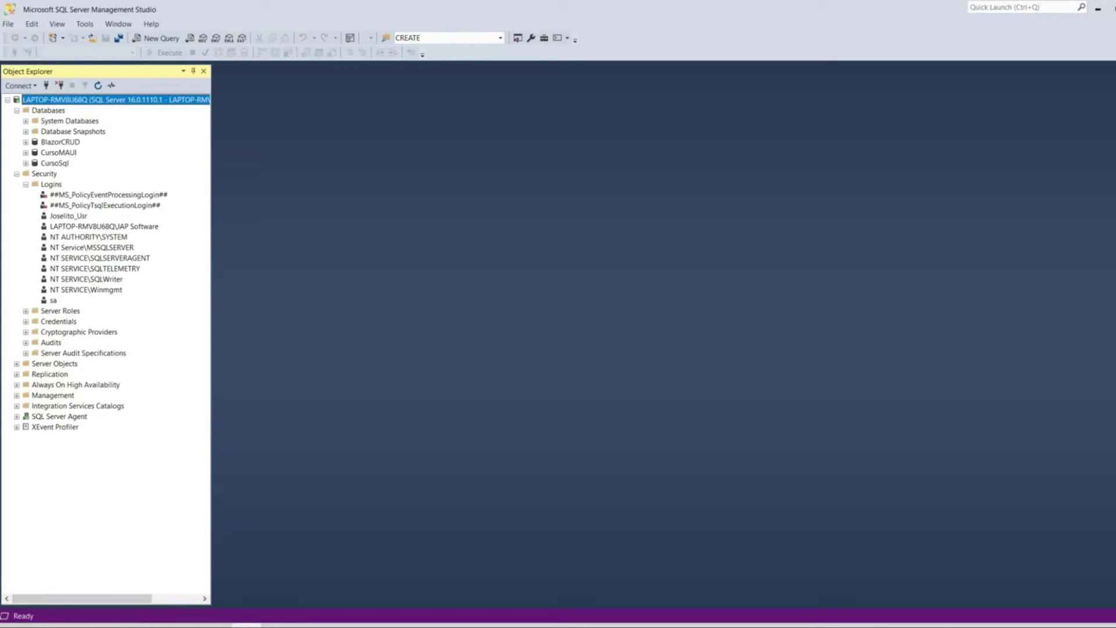
{"action": "left_click", "coordinate": [26, 184]}
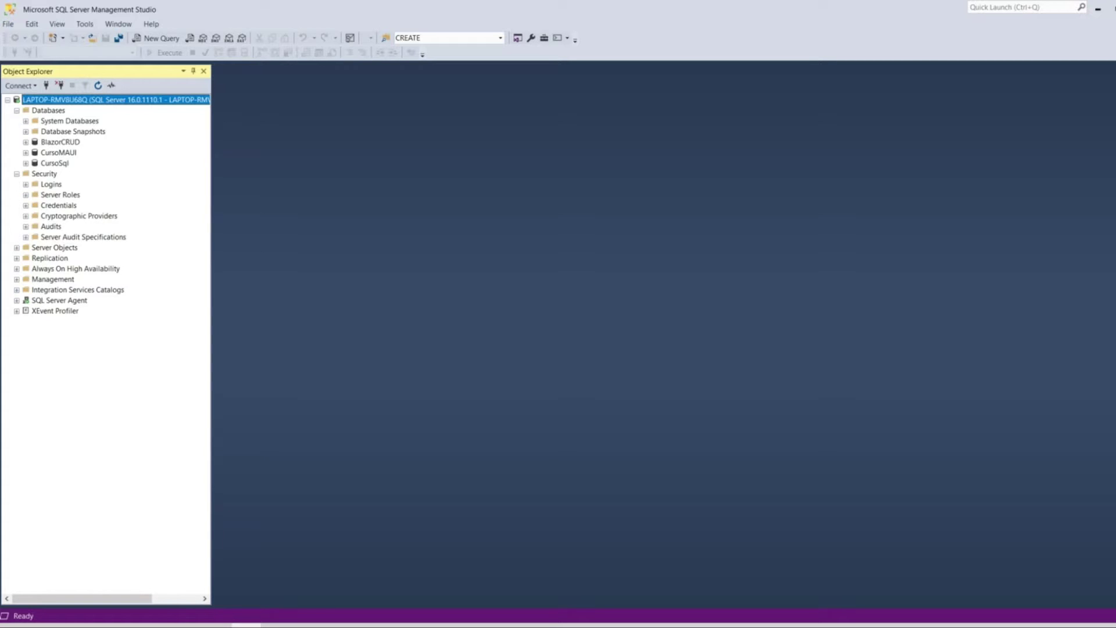
- Start a Restore Database from the Databases folder using a backup Device as source
{"action": "right_click", "coordinate": [61, 99]}
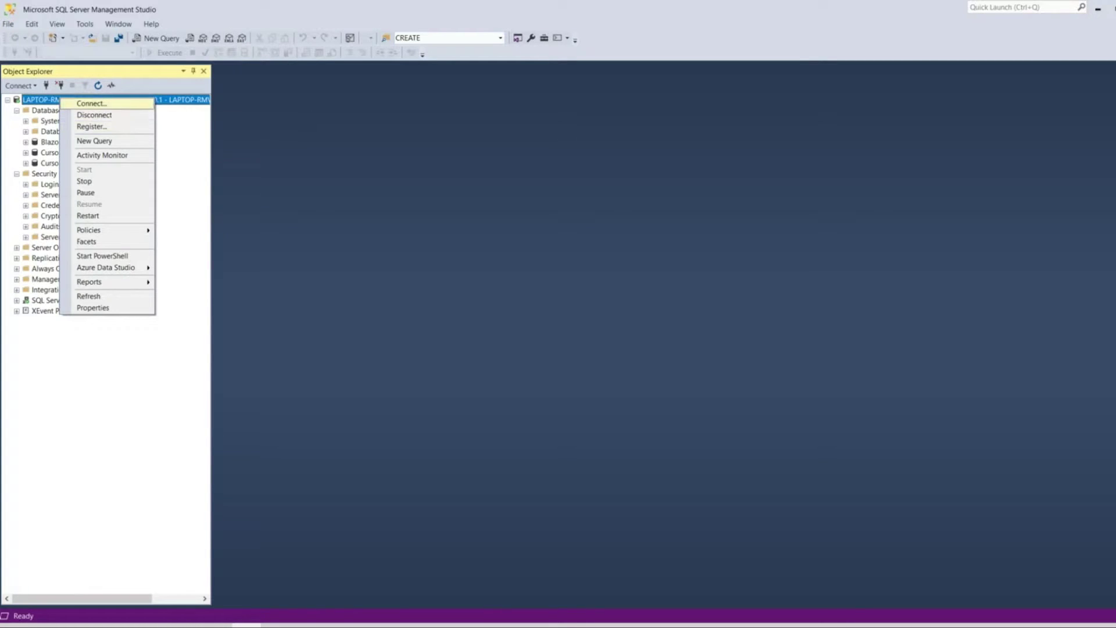
{"action": "right_click", "coordinate": [41, 110]}
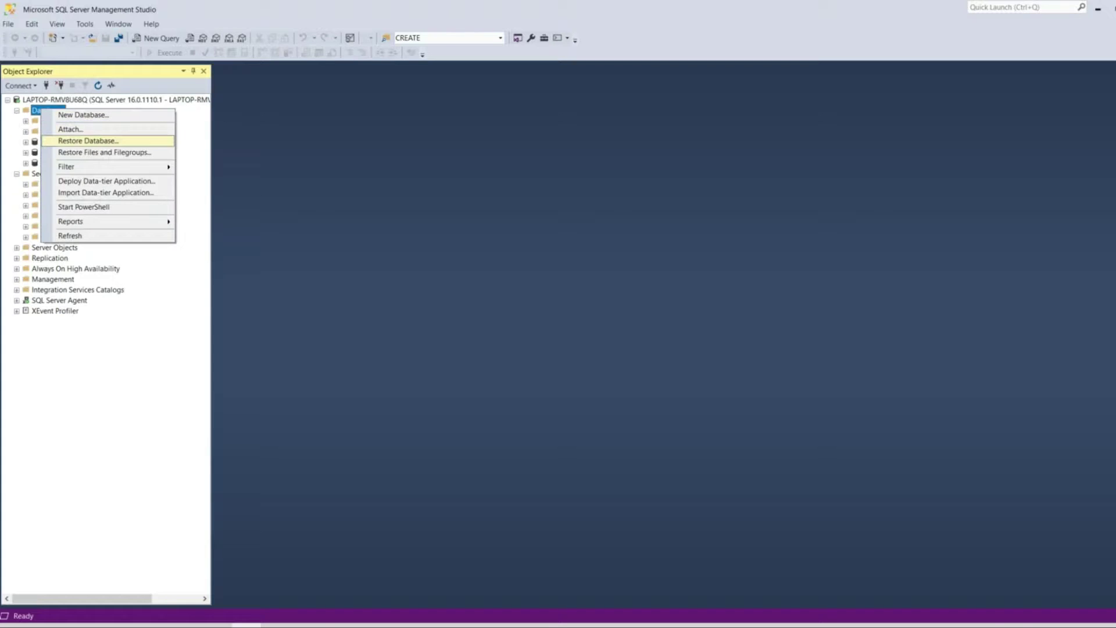
{"action": "key", "text": "Return"}
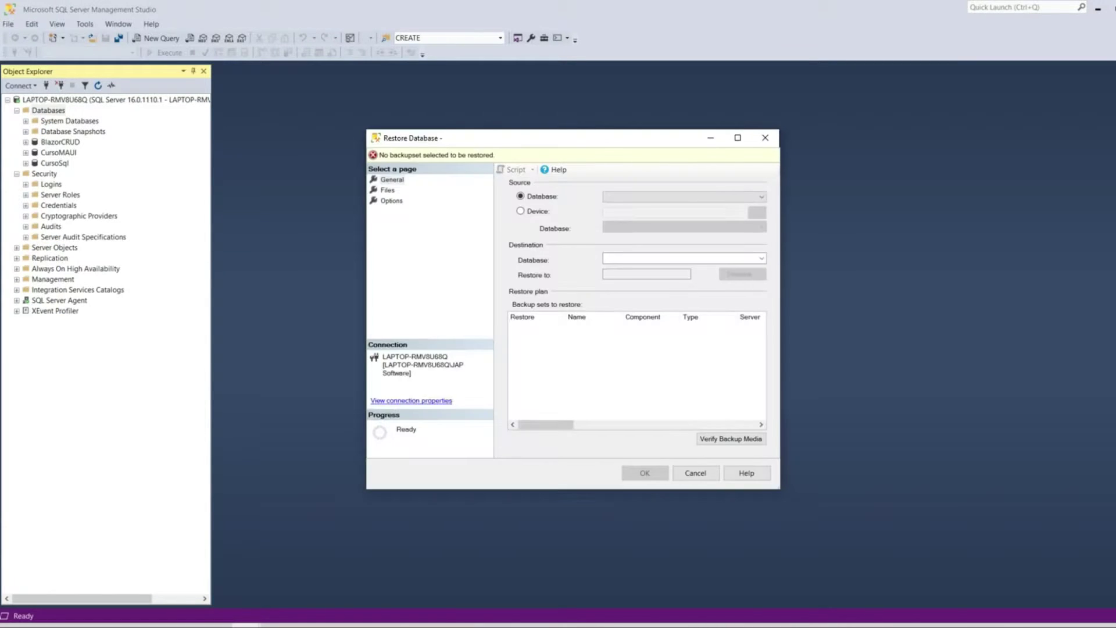
{"action": "left_click", "coordinate": [520, 211]}
{"action": "left_click", "coordinate": [757, 212]}
- Add the backup file D:\BlazorUdemy_BBDD\BlazorUdemy.bak as the restore media
{"action": "left_click", "coordinate": [682, 280]}
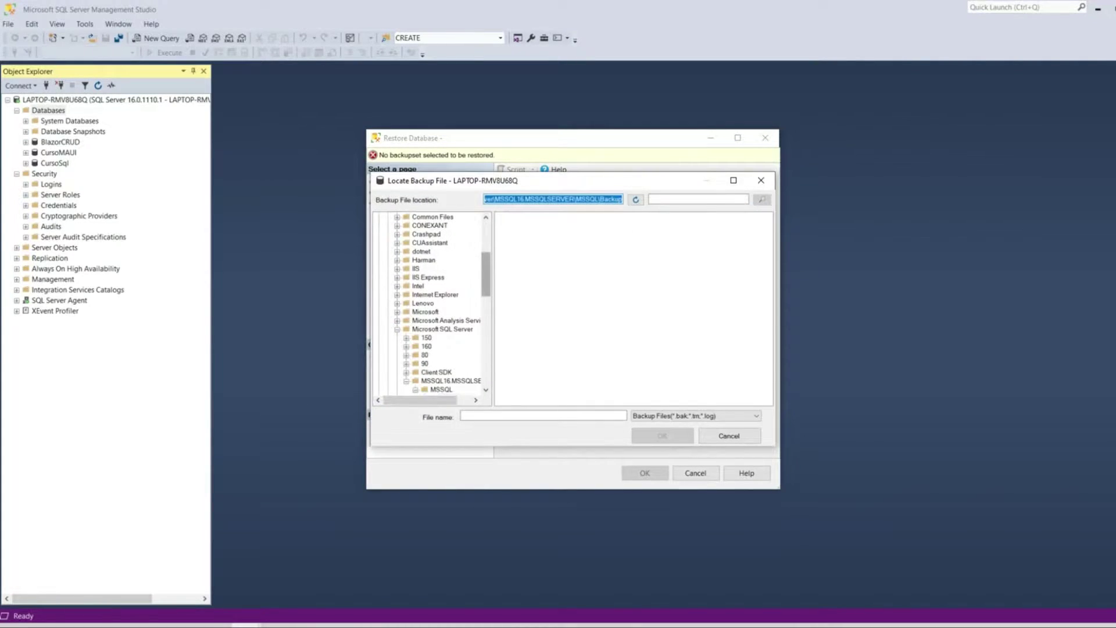
{"action": "scroll", "coordinate": [433, 302], "scroll_direction": "up", "scroll_amount": 5}
{"action": "left_click", "coordinate": [388, 295]}
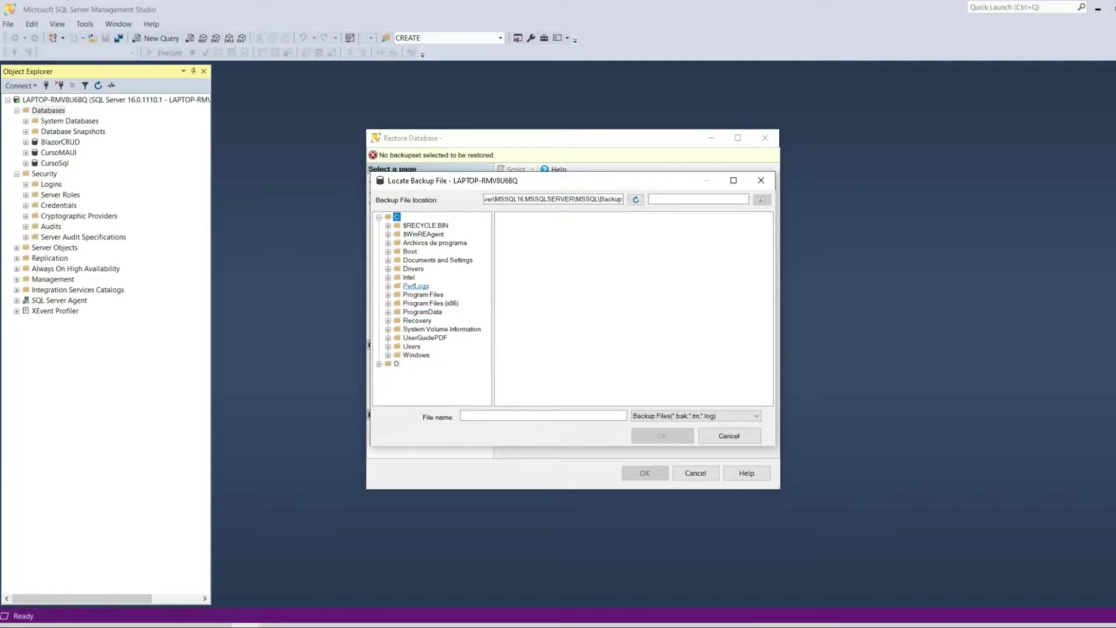
{"action": "left_click", "coordinate": [397, 363]}
{"action": "scroll", "coordinate": [634, 303], "scroll_direction": "left", "scroll_amount": 10}
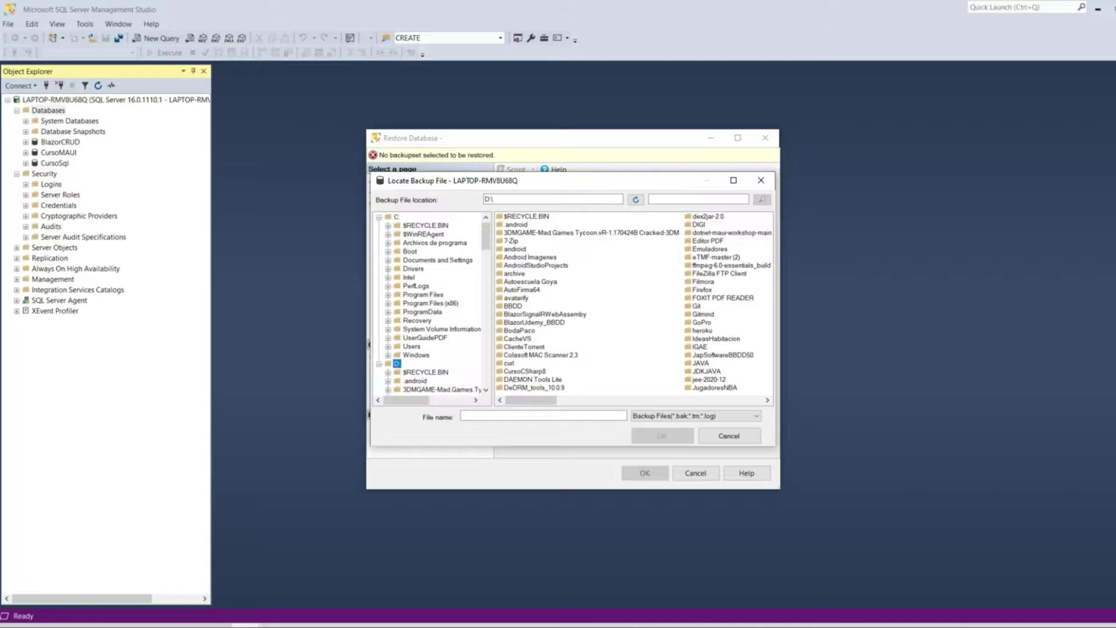
{"action": "double_click", "coordinate": [535, 322]}
{"action": "left_click", "coordinate": [530, 217]}
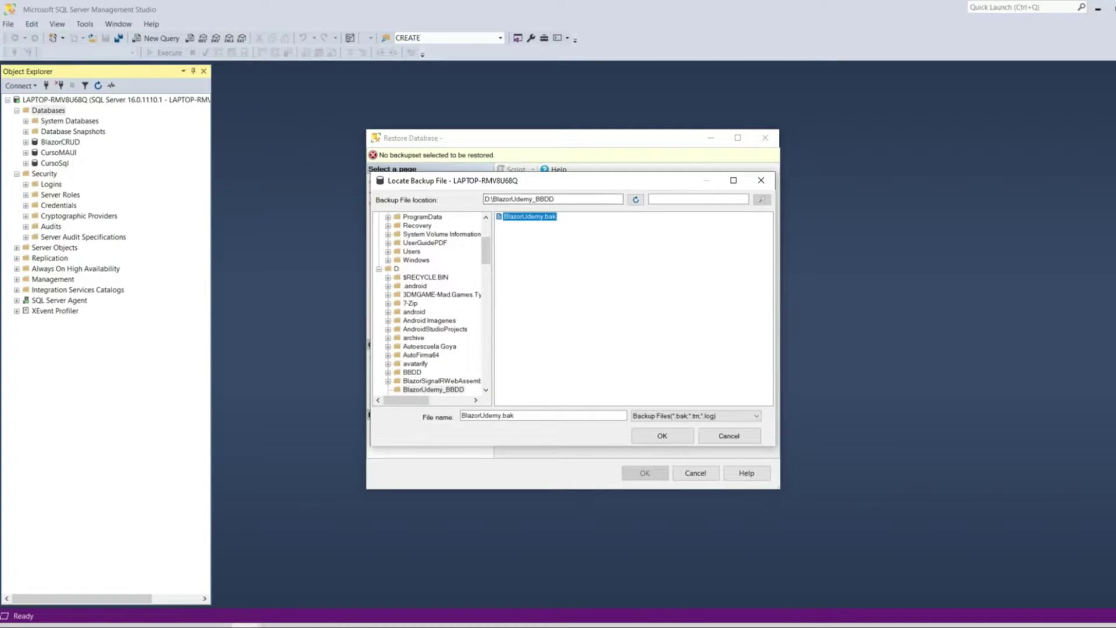
{"action": "left_click", "coordinate": [662, 436]}
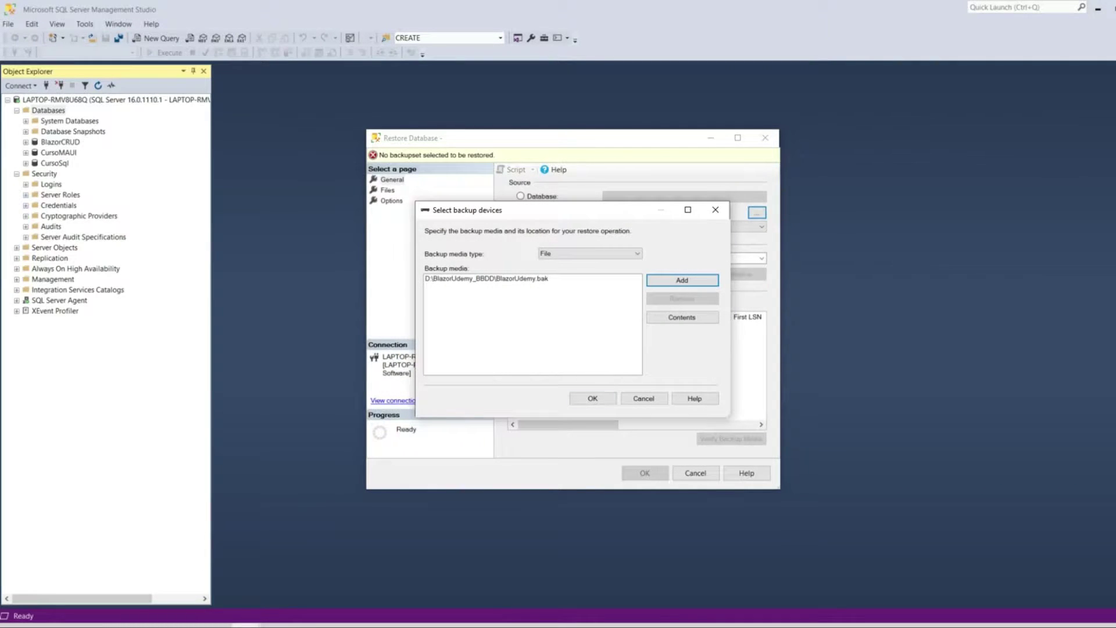
- Confirm the media, run the BlazorUdemy restore and dismiss the success message
{"action": "key", "text": "Return"}
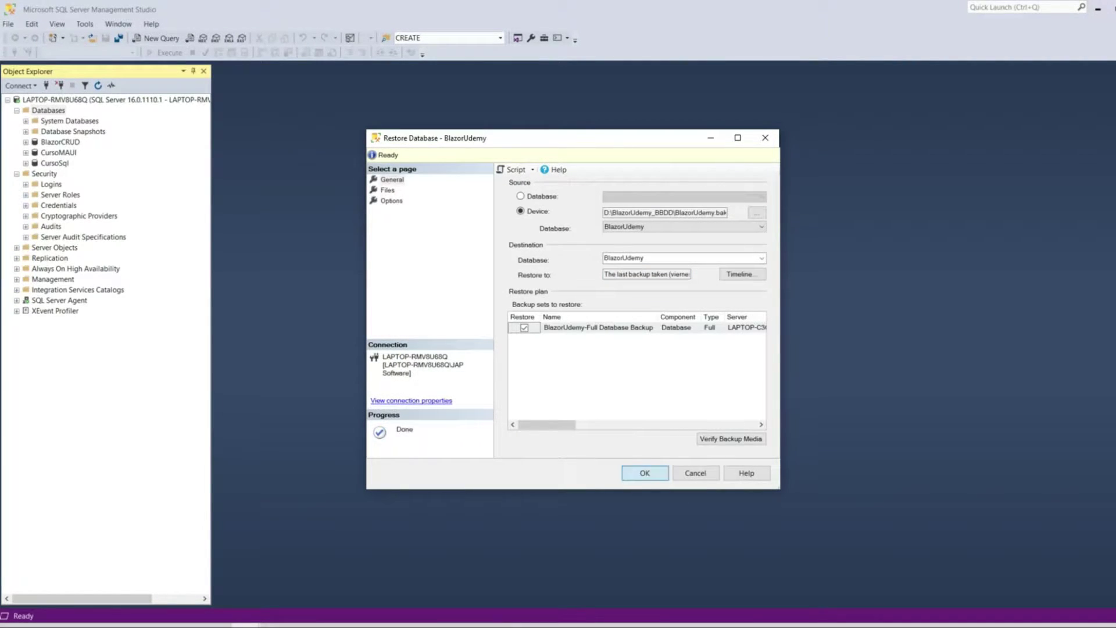
{"action": "key", "text": "Return"}
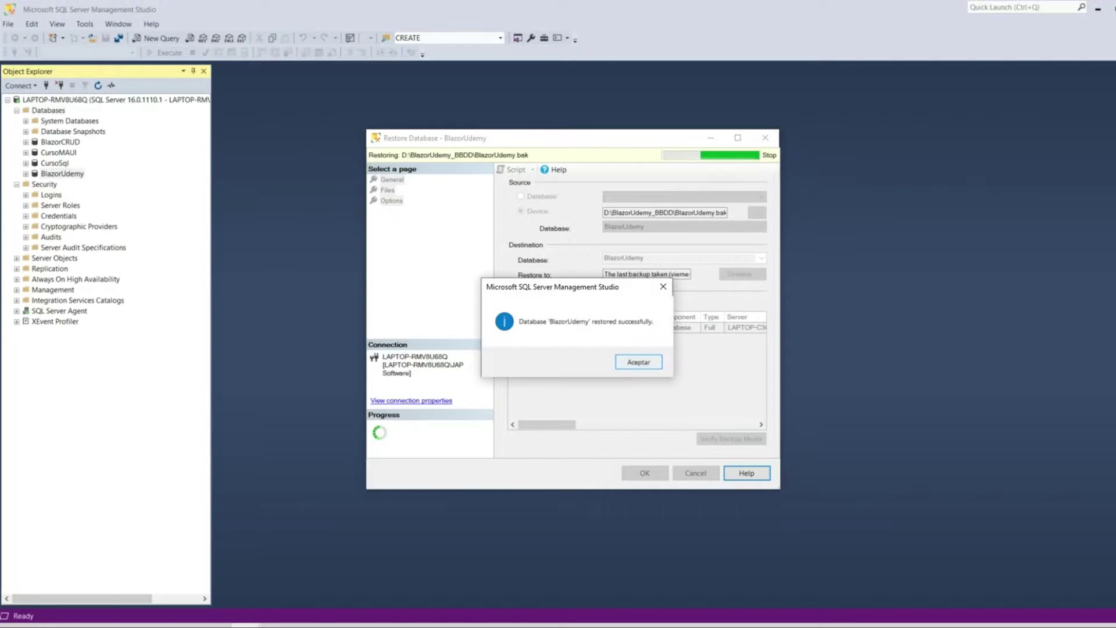
{"action": "key", "text": "Return"}
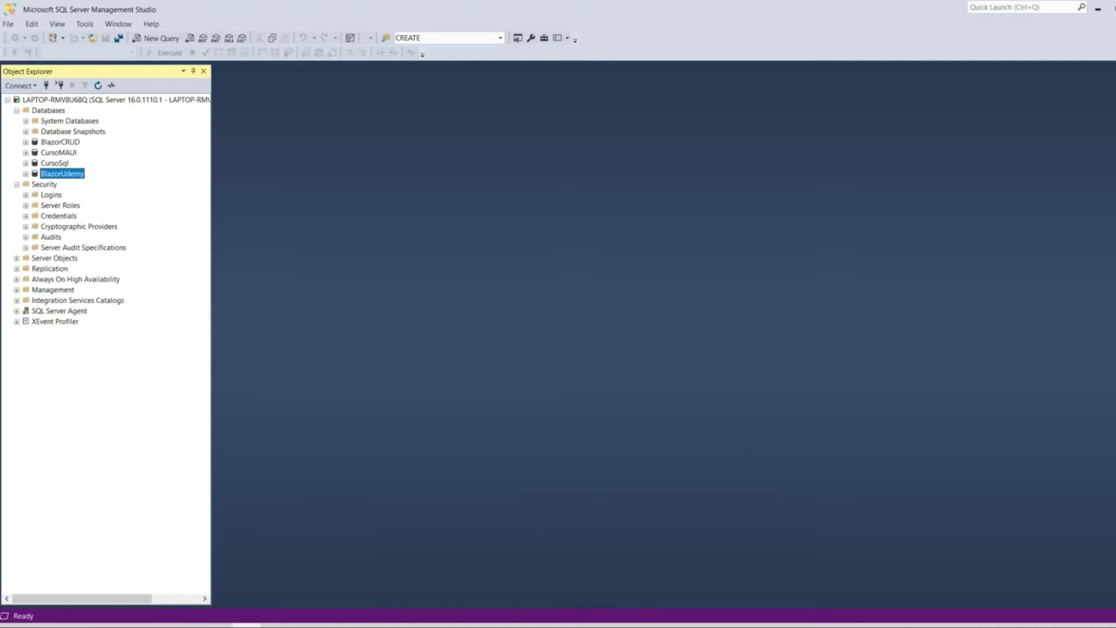
- Refresh the databases list and browse BlazorUdemy's tables, views and stored procedures
{"action": "right_click", "coordinate": [53, 141]}
{"action": "right_click", "coordinate": [45, 112]}
{"action": "left_click", "coordinate": [73, 241]}
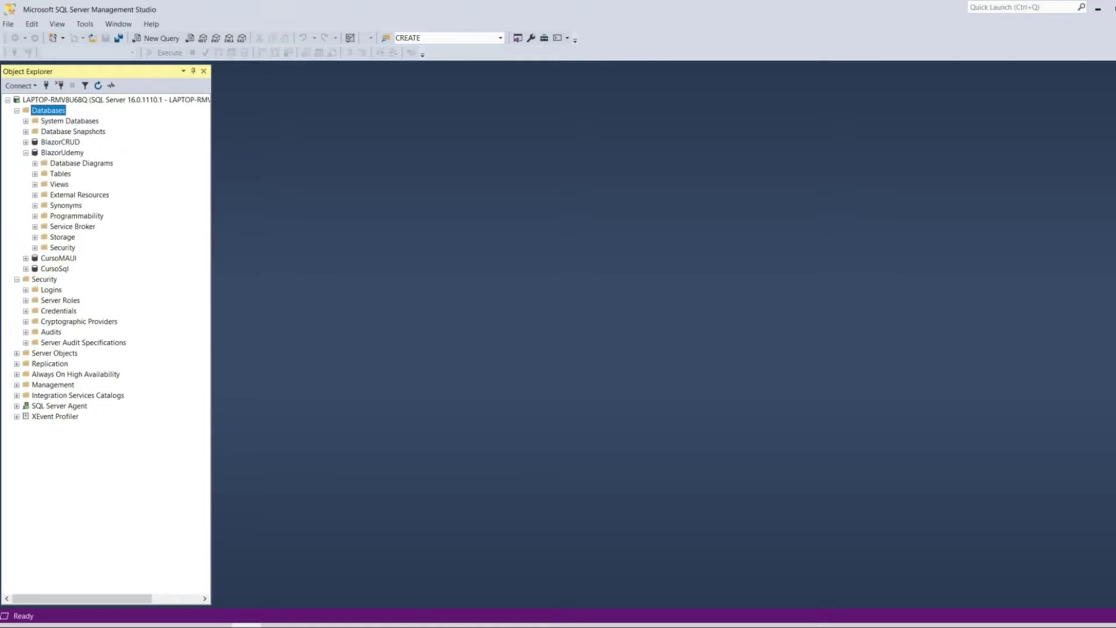
{"action": "left_click", "coordinate": [62, 153]}
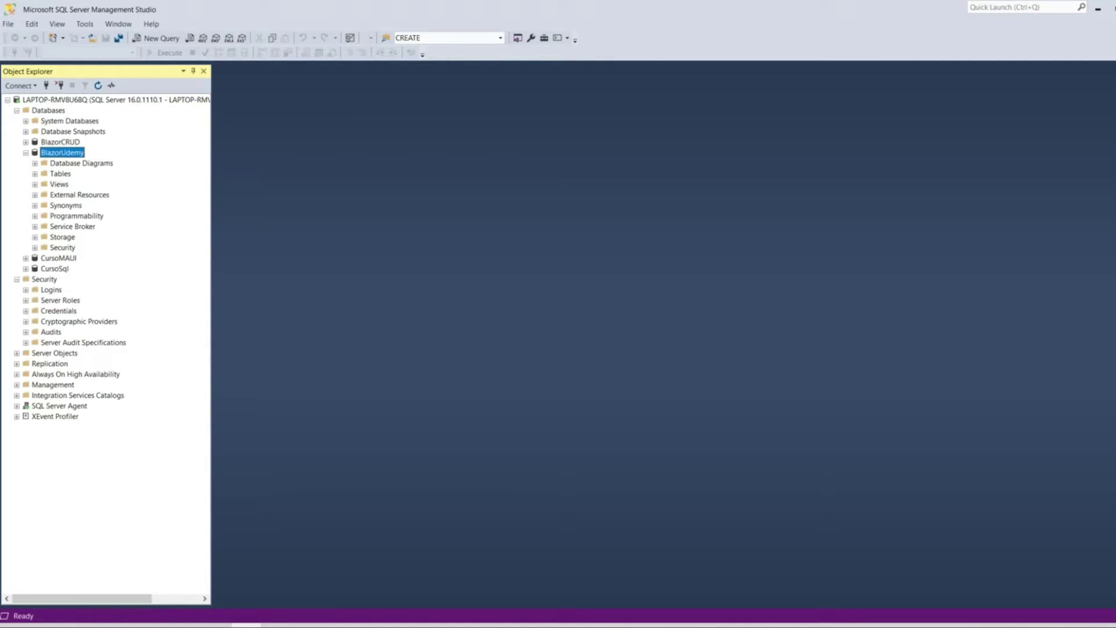
{"action": "left_click", "coordinate": [35, 173]}
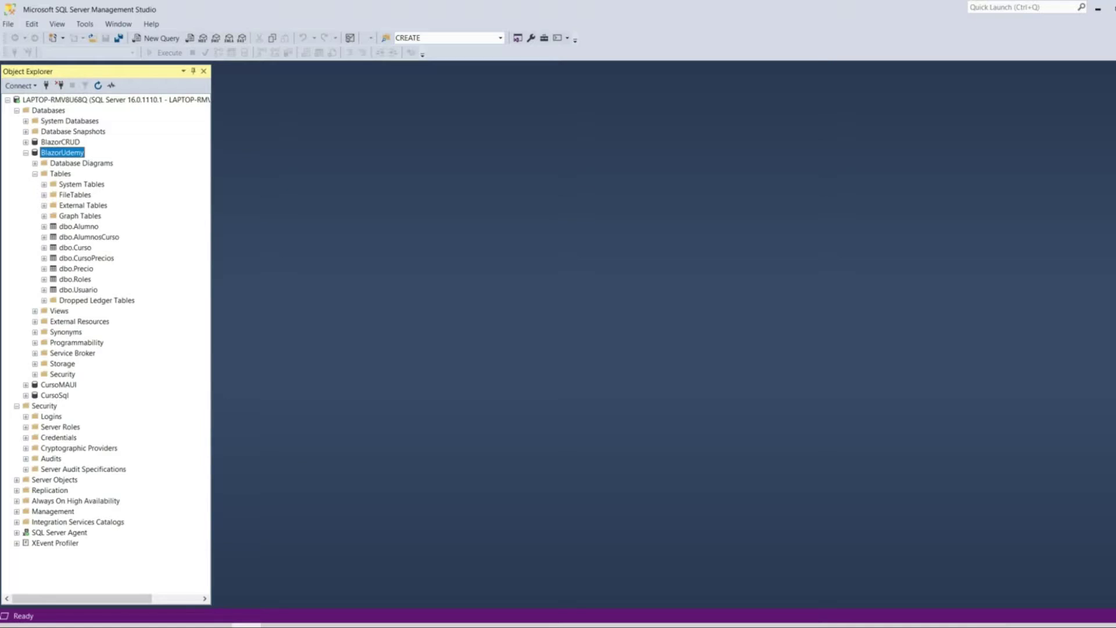
{"action": "left_click", "coordinate": [35, 310]}
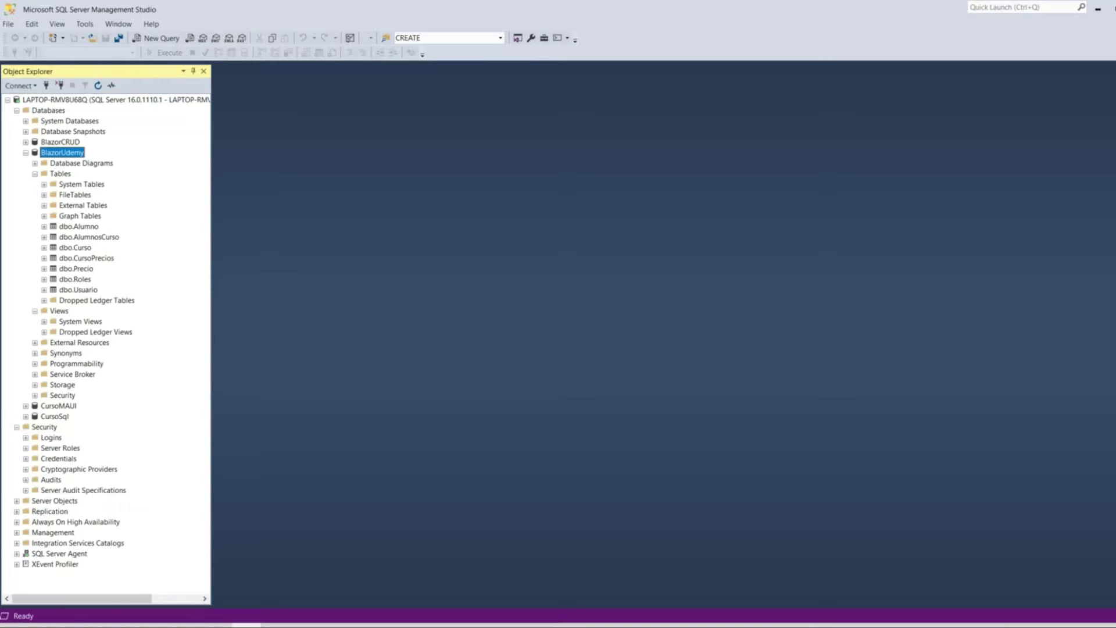
{"action": "left_click", "coordinate": [35, 364]}
{"action": "left_click", "coordinate": [45, 374]}
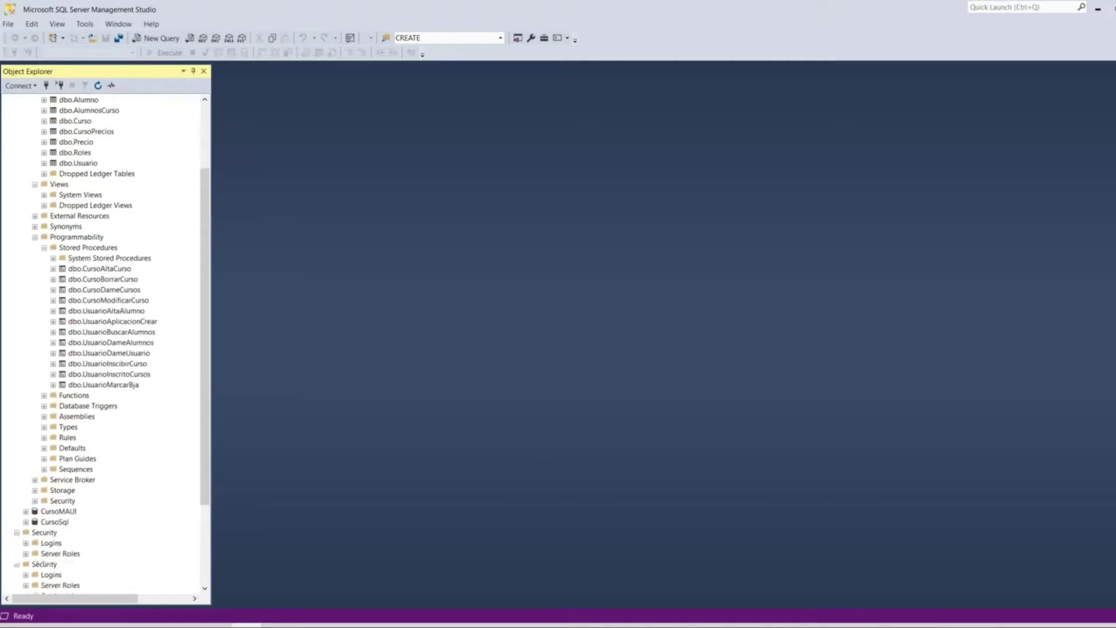
{"action": "scroll", "coordinate": [105, 343], "scroll_direction": "down", "scroll_amount": 3}
- Locate the UsrBlazorUdemy user under BlazorUdemy's Security > Users
{"action": "left_click", "coordinate": [35, 417]}
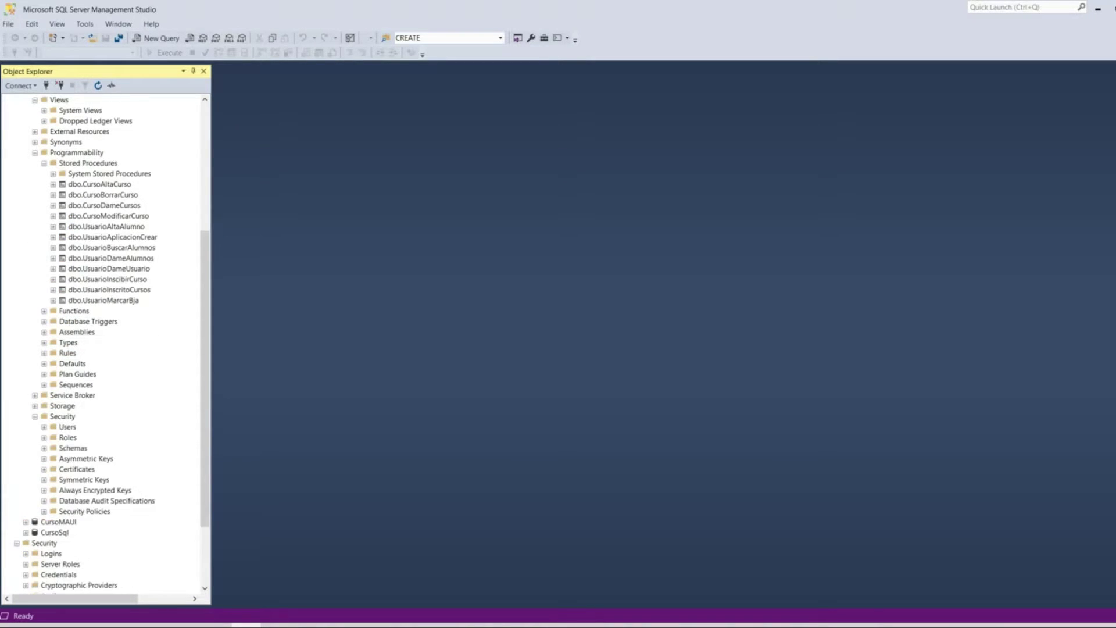
{"action": "scroll", "coordinate": [110, 343], "scroll_direction": "down", "scroll_amount": 1}
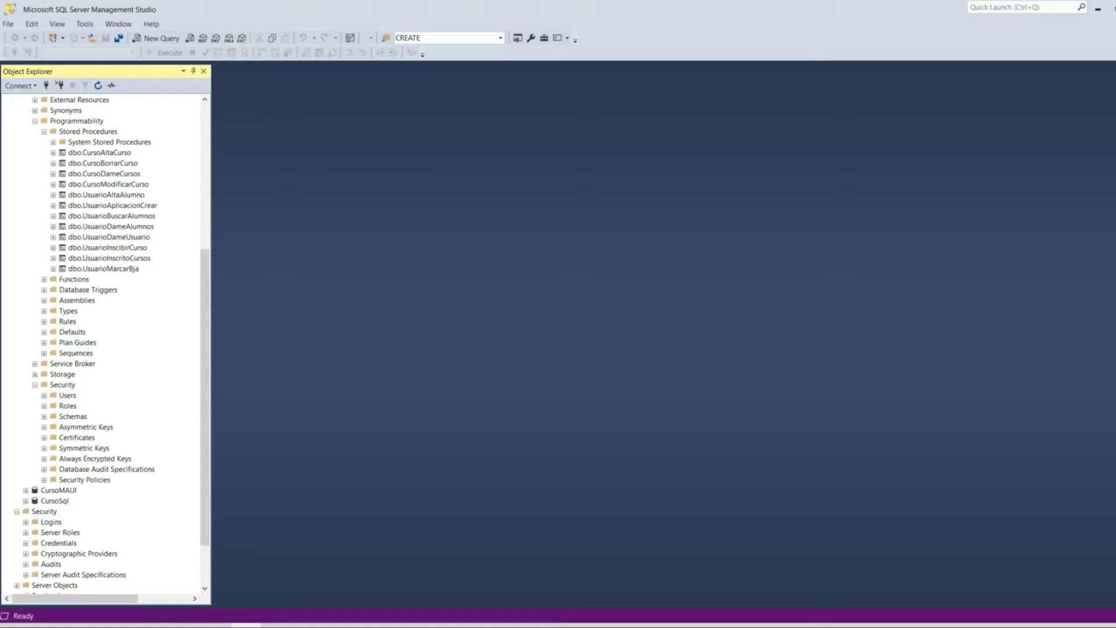
{"action": "left_click", "coordinate": [44, 396]}
{"action": "scroll", "coordinate": [105, 343], "scroll_direction": "down", "scroll_amount": 2}
{"action": "left_click", "coordinate": [95, 385]}
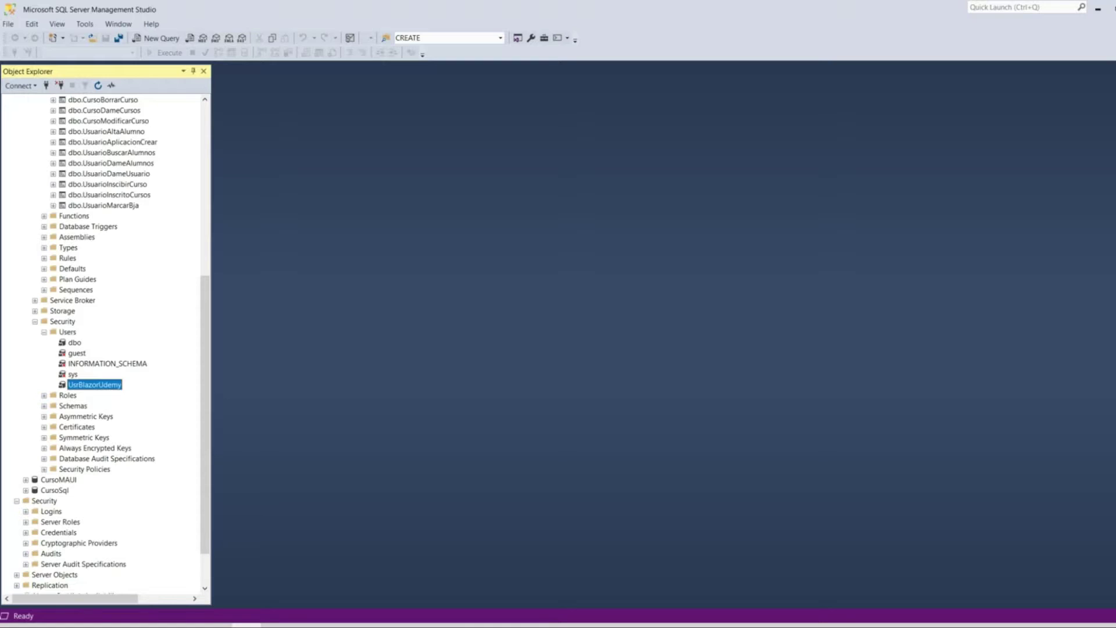
{"action": "key", "text": "Left"}
{"action": "key", "text": "Left"}
{"action": "key", "text": "Left"}
{"action": "key", "text": "Left"}
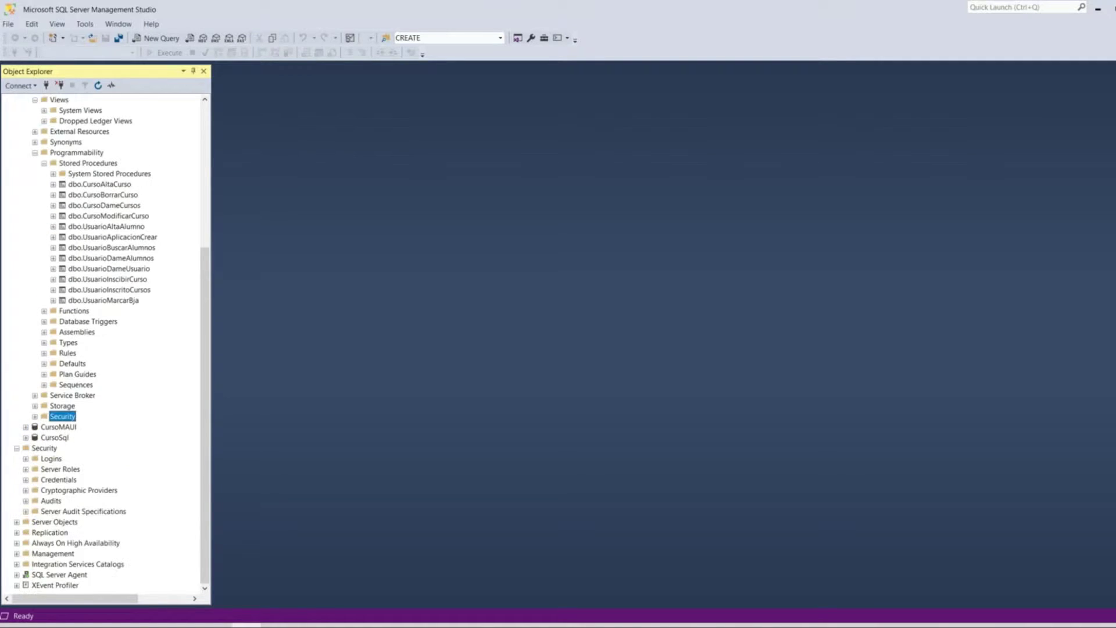
{"action": "scroll", "coordinate": [105, 343], "scroll_direction": "up", "scroll_amount": 7}
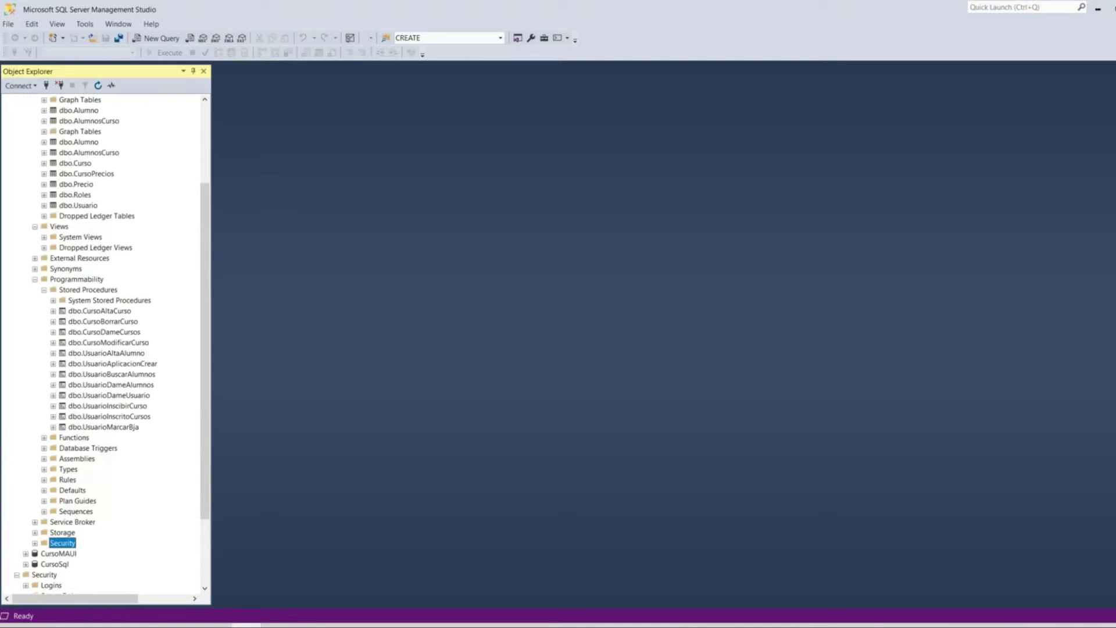
{"action": "left_click", "coordinate": [35, 174]}
{"action": "left_click", "coordinate": [35, 237]}
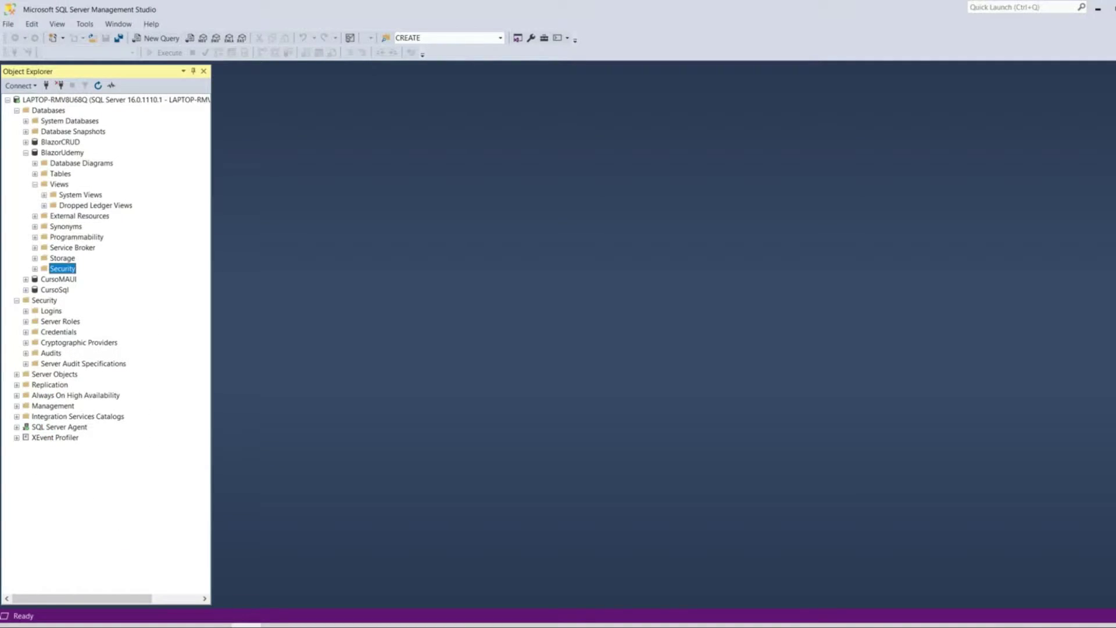
{"action": "key", "text": "Right"}
{"action": "left_click", "coordinate": [94, 331]}
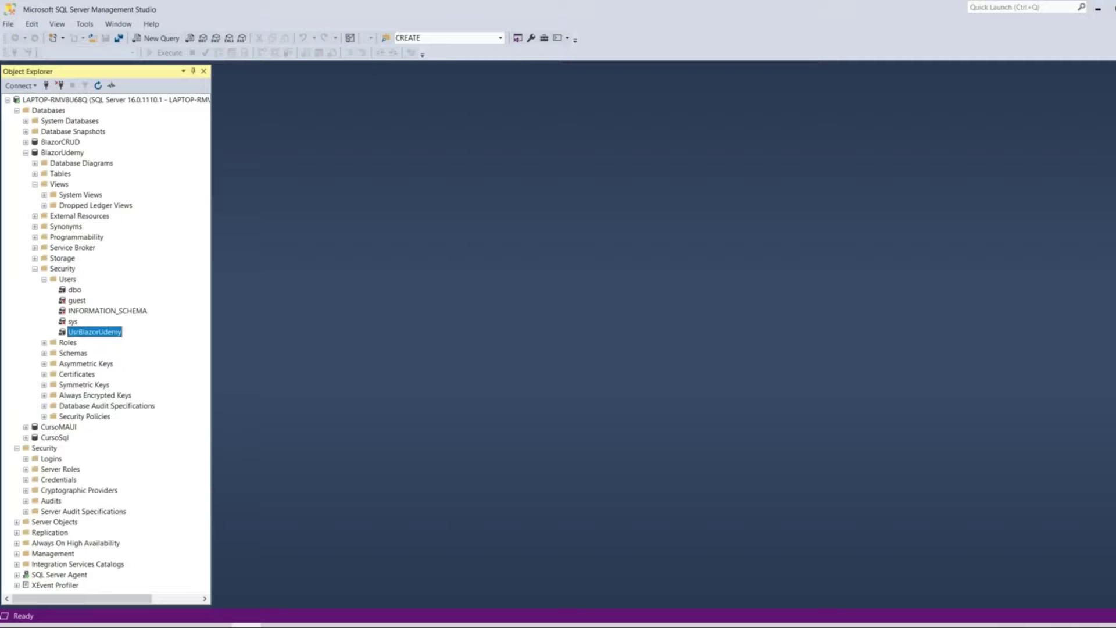
- Collapse the BlazorUdemy branch and start a new server login from Security > Logins
{"action": "scroll", "coordinate": [106, 348], "scroll_direction": "right", "scroll_amount": 1}
{"action": "scroll", "coordinate": [106, 349], "scroll_direction": "left", "scroll_amount": 1}
{"action": "left_click", "coordinate": [35, 184]}
{"action": "key", "text": "Left"}
{"action": "key", "text": "Left"}
{"action": "key", "text": "Left"}
{"action": "key", "text": "Left"}
{"action": "key", "text": "Left"}
{"action": "key", "text": "Left"}
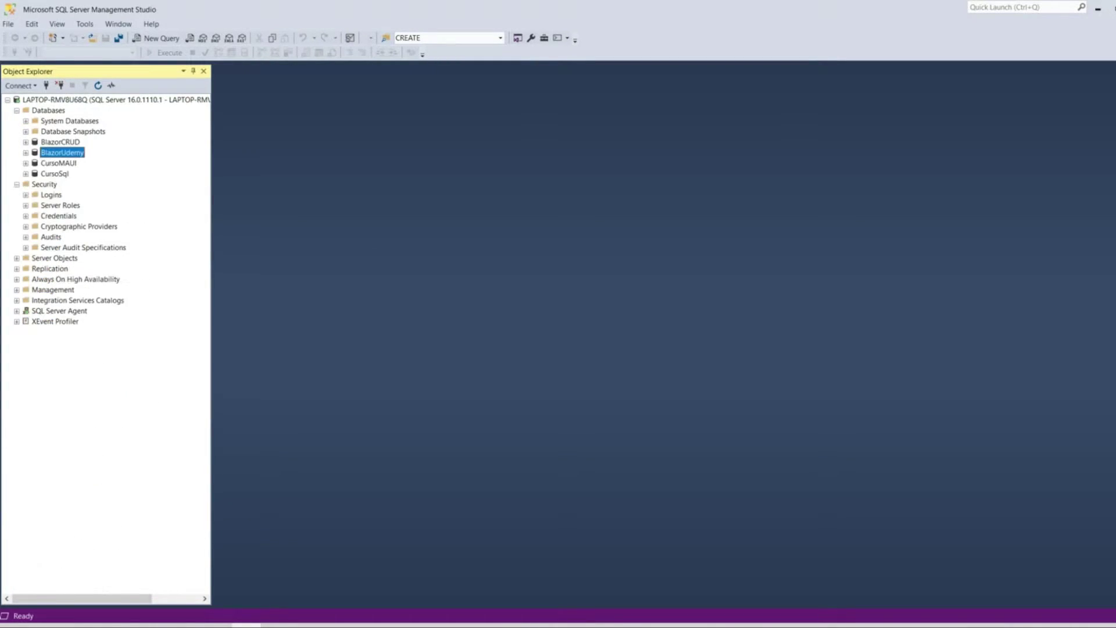
{"action": "key", "text": "F2"}
{"action": "left_click", "coordinate": [44, 184]}
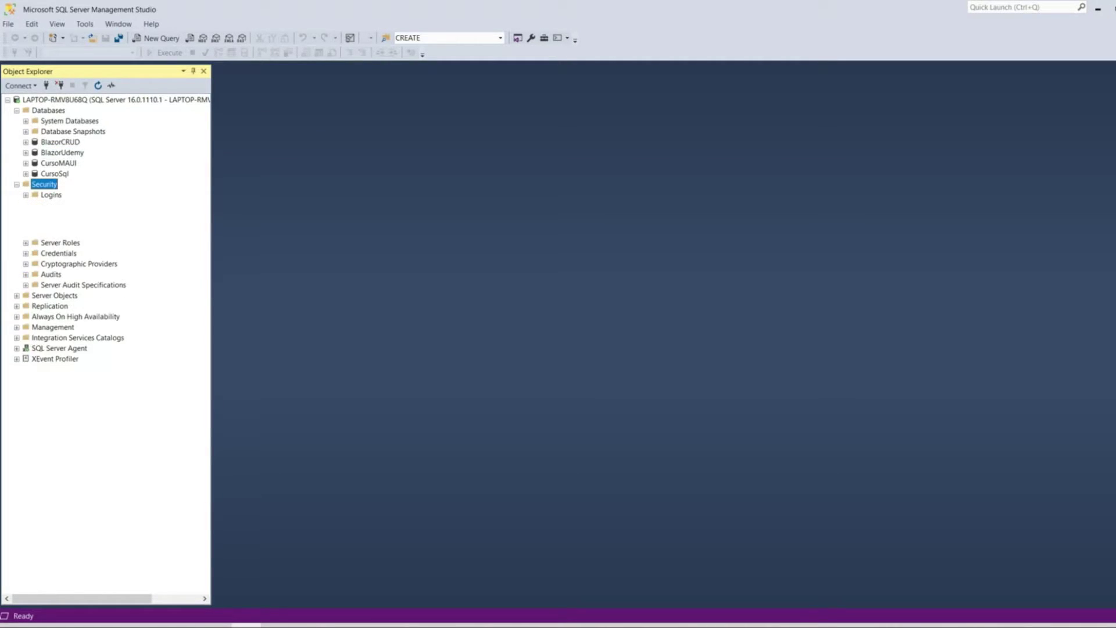
{"action": "right_click", "coordinate": [58, 196]}
{"action": "left_click", "coordinate": [87, 204]}
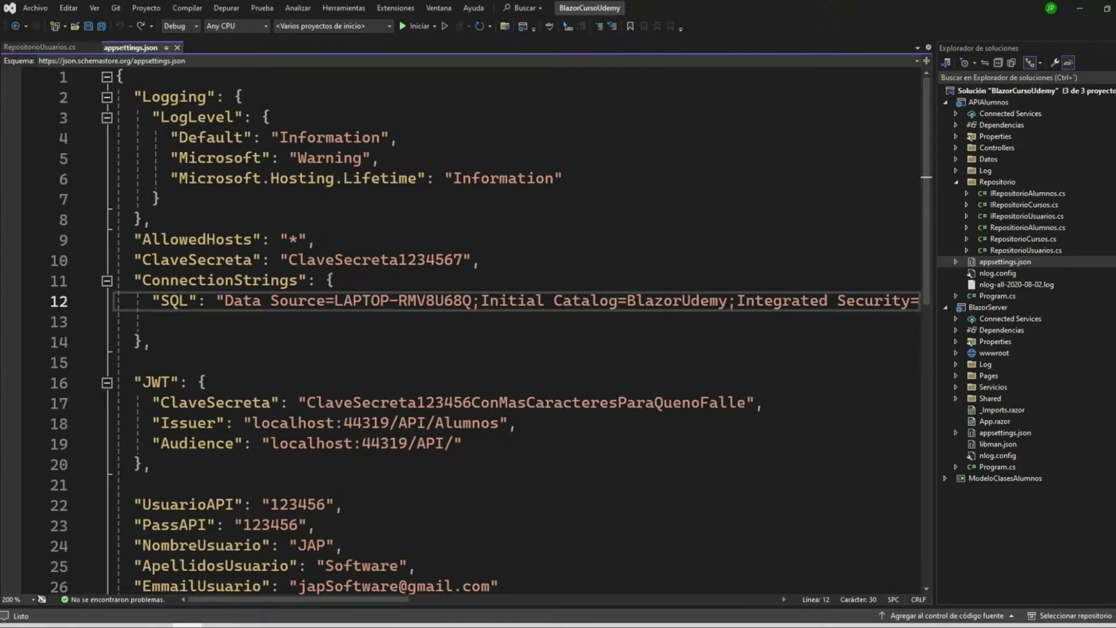
- Select the server and BlazorUdemy catalog in the line 12 connection string, then return to SSMS
{"action": "left_click_drag", "start_coordinate": [335, 301], "coordinate": [924, 301]}
{"action": "left_click_drag", "start_coordinate": [335, 600], "coordinate": [298, 600]}
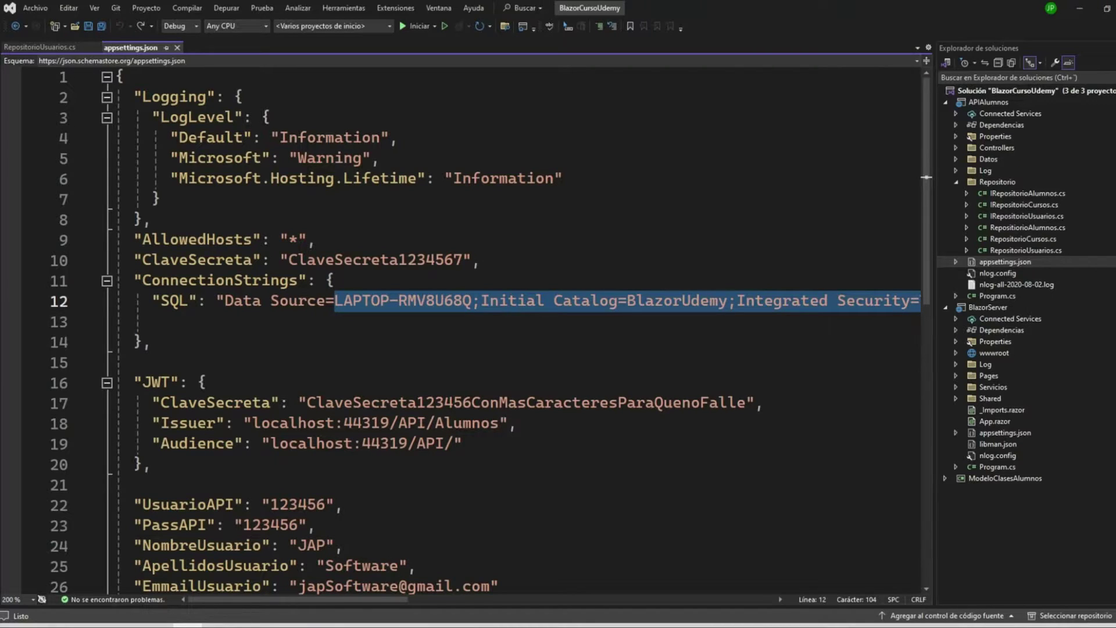
{"action": "left_click", "coordinate": [1080, 8]}
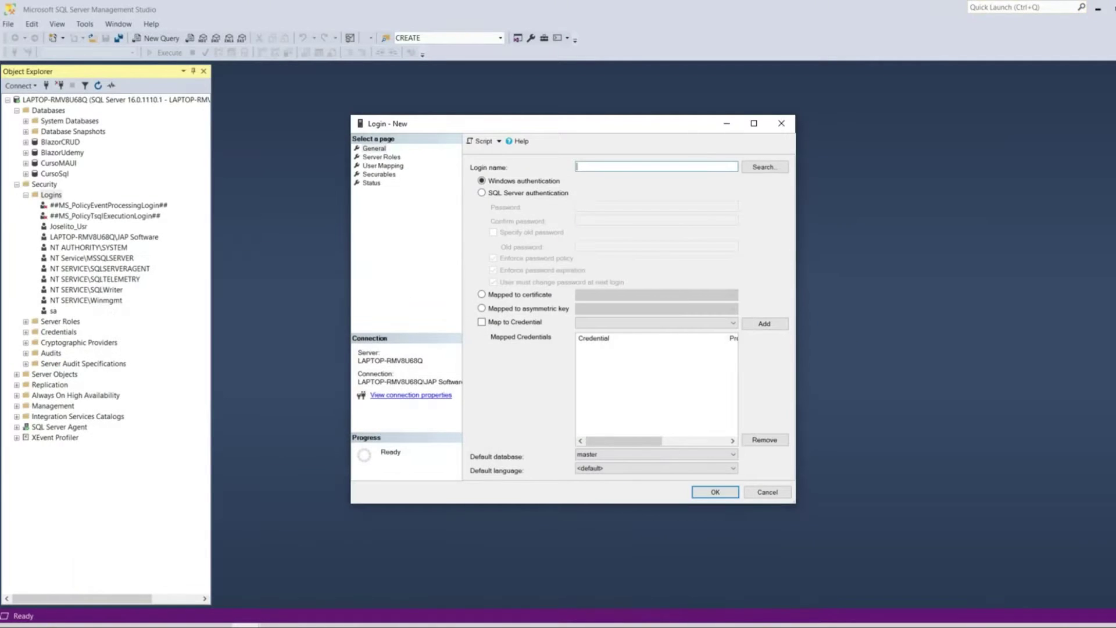
- Switch the new login to SQL Server authentication with a placeholder name and password
{"action": "left_click", "coordinate": [481, 192]}
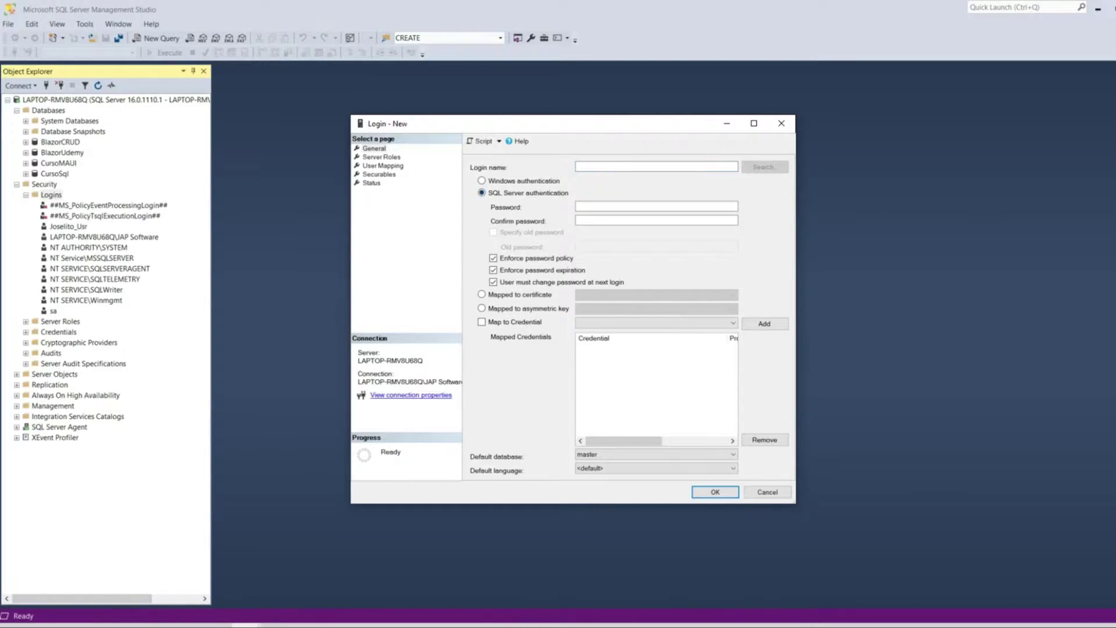
{"action": "left_click", "coordinate": [617, 167]}
{"action": "type", "text": "ghfhgf"}
{"action": "left_click", "coordinate": [655, 206]}
{"action": "type", "text": "ghfhgf"}
{"action": "key", "text": "Tab"}
{"action": "type", "text": "ghfhgf"}
- Review Server Roles and tick BlazorUdemy in the login's User Mapping
{"action": "left_click", "coordinate": [382, 157]}
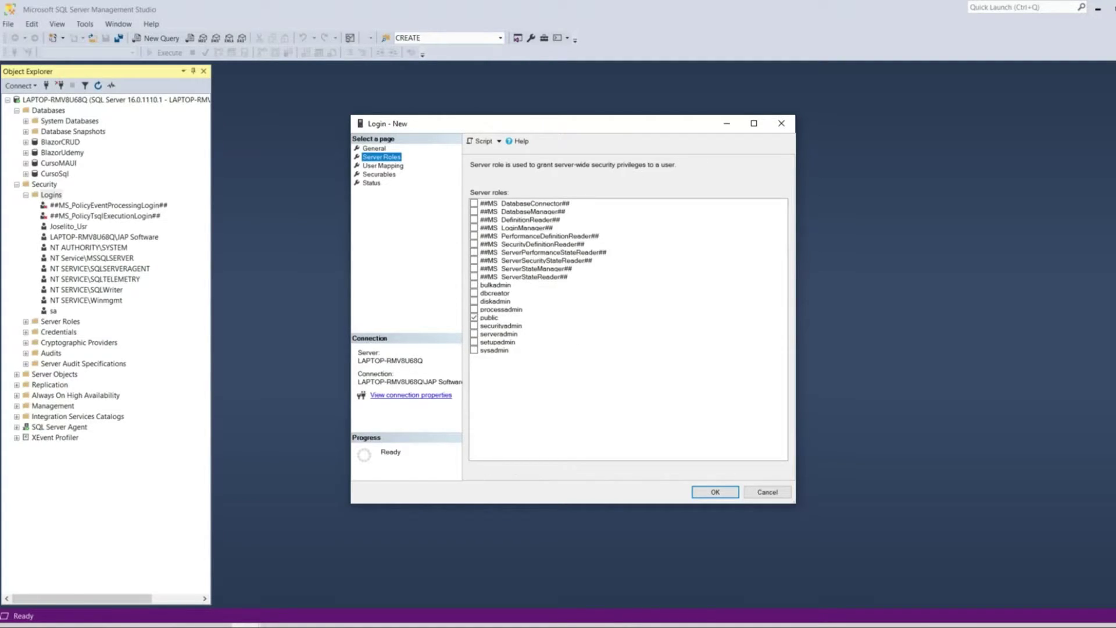
{"action": "left_click", "coordinate": [383, 166]}
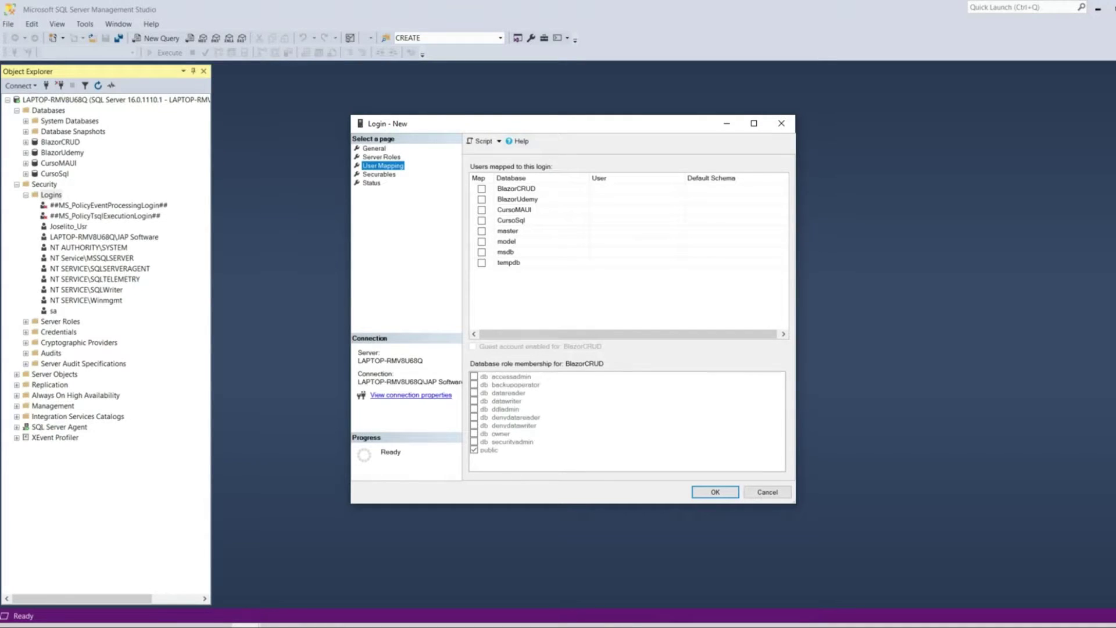
{"action": "left_click", "coordinate": [482, 199]}
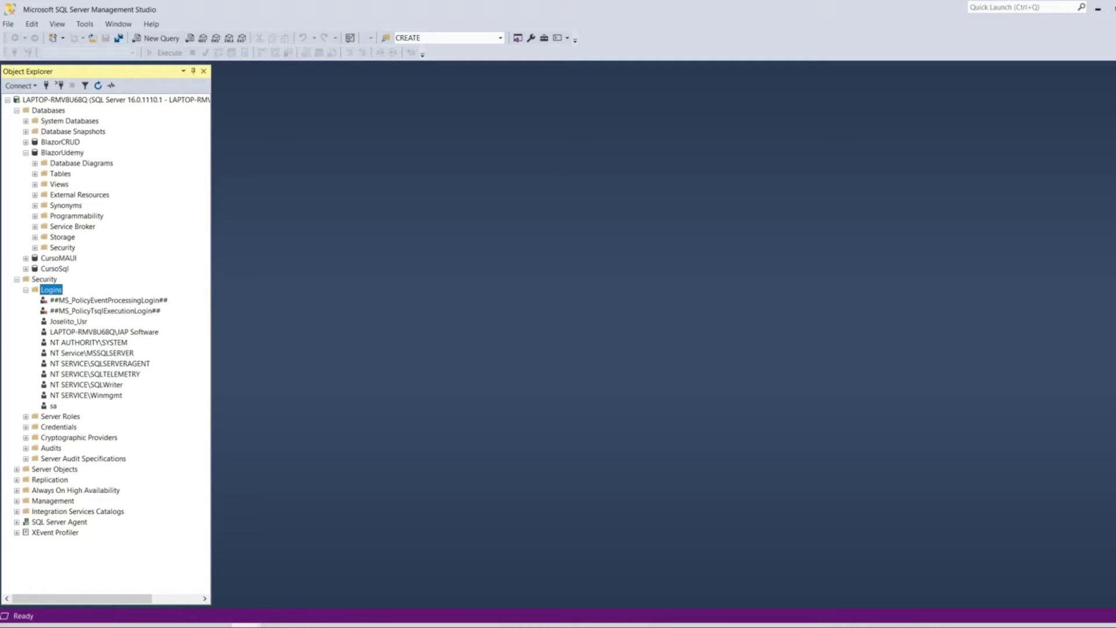
{"action": "left_click", "coordinate": [26, 152]}
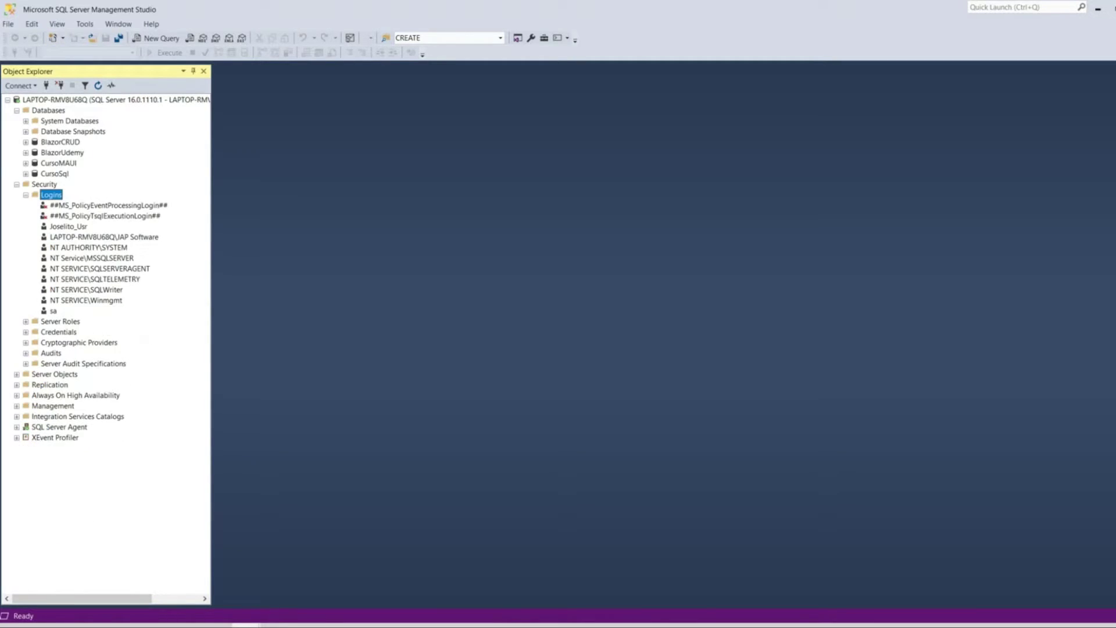
{"action": "left_click", "coordinate": [62, 152]}
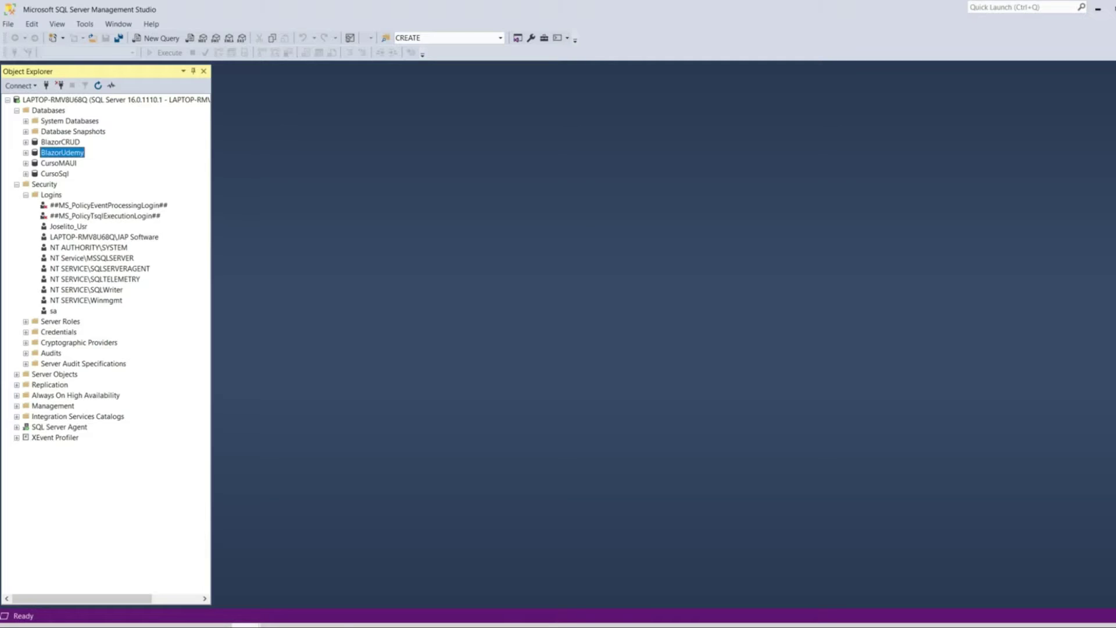
- Close the Login - New dialog without saving and collapse the Logins list
{"action": "left_click", "coordinate": [312, 579]}
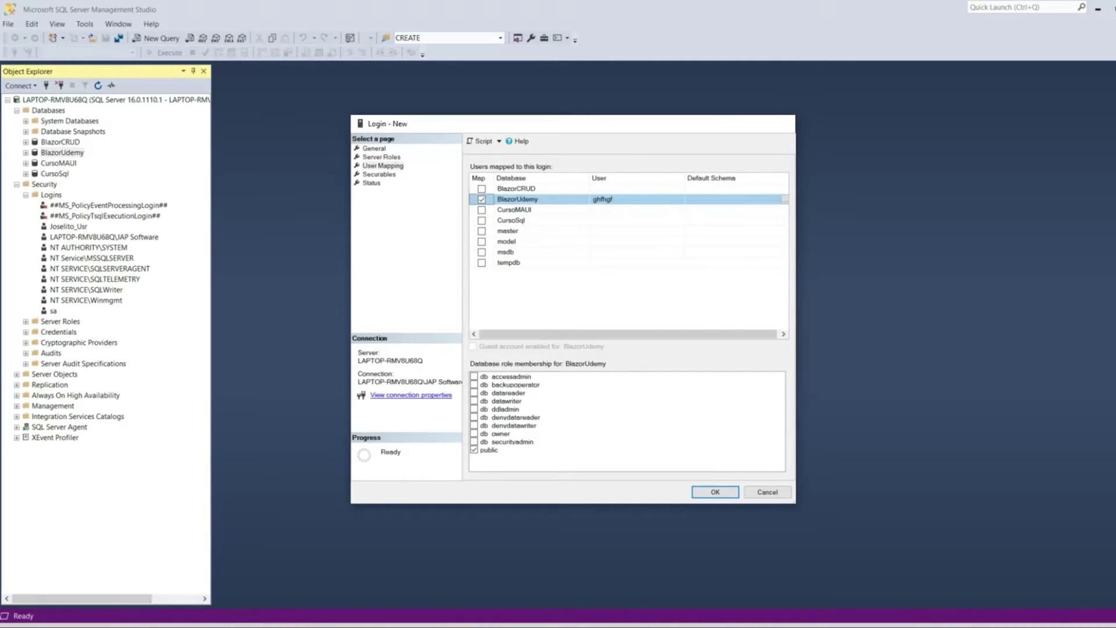
{"action": "left_click", "coordinate": [781, 123]}
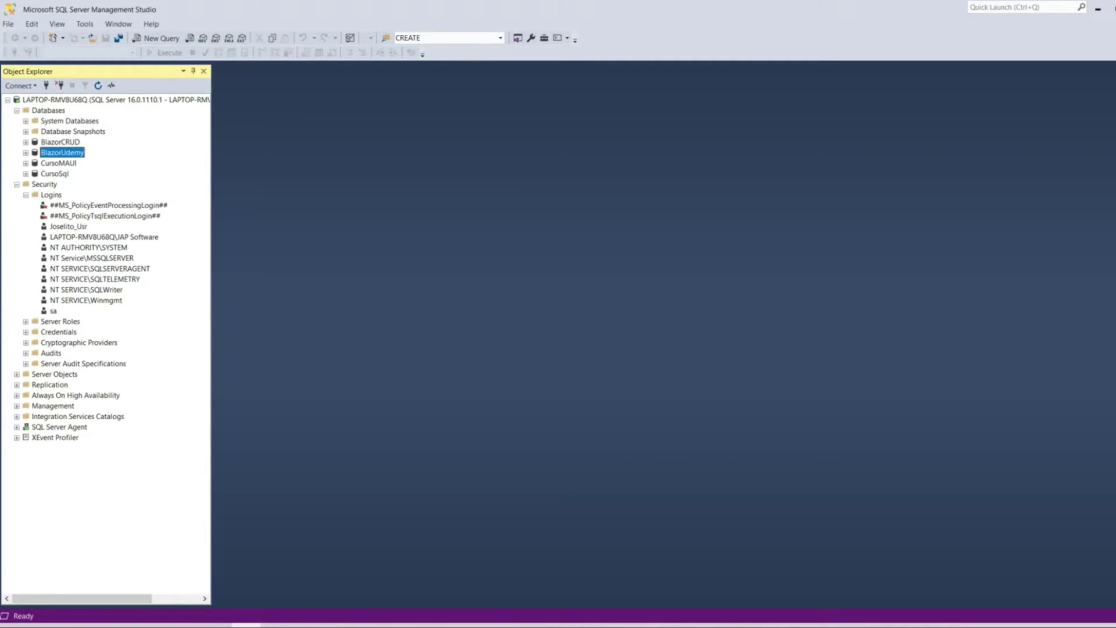
{"action": "left_click", "coordinate": [26, 195]}
{"action": "left_click", "coordinate": [17, 311]}
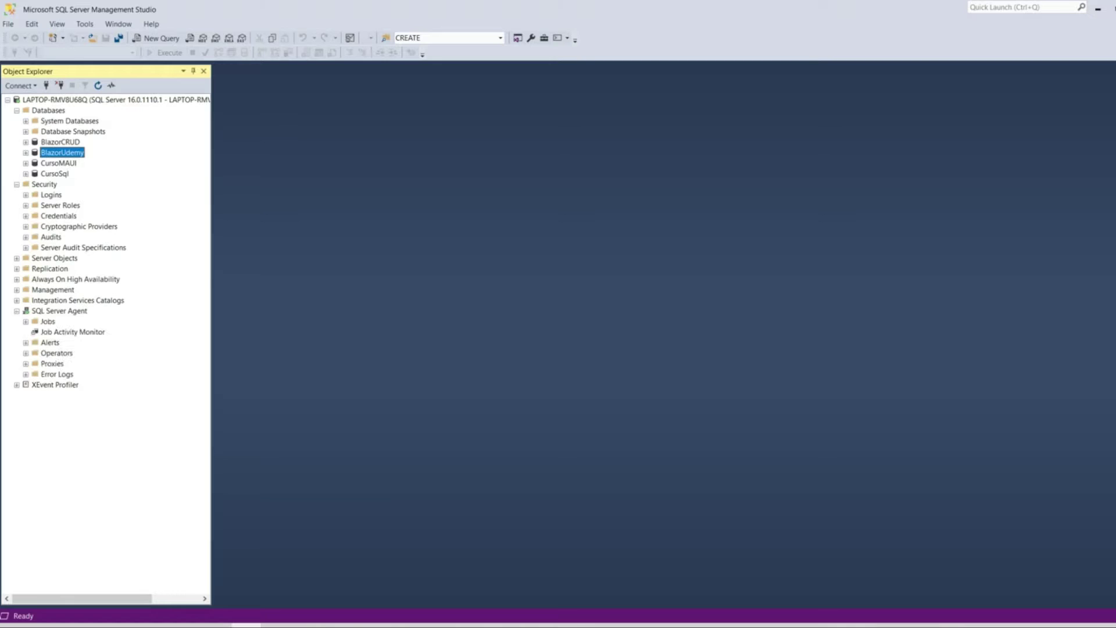
{"action": "left_click", "coordinate": [48, 322]}
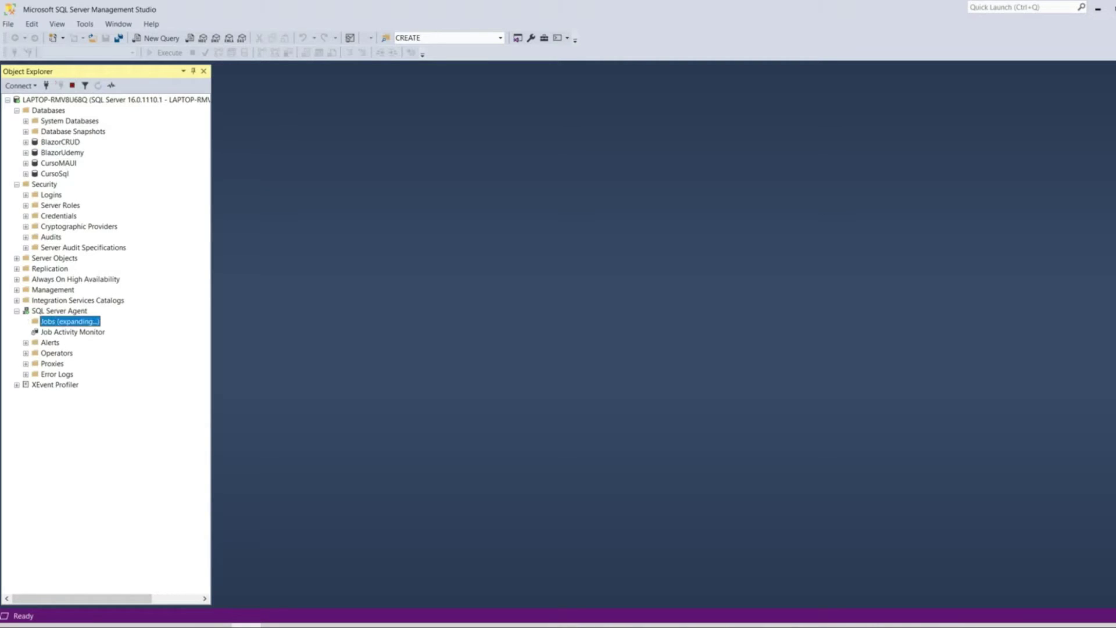
{"action": "left_click", "coordinate": [26, 321]}
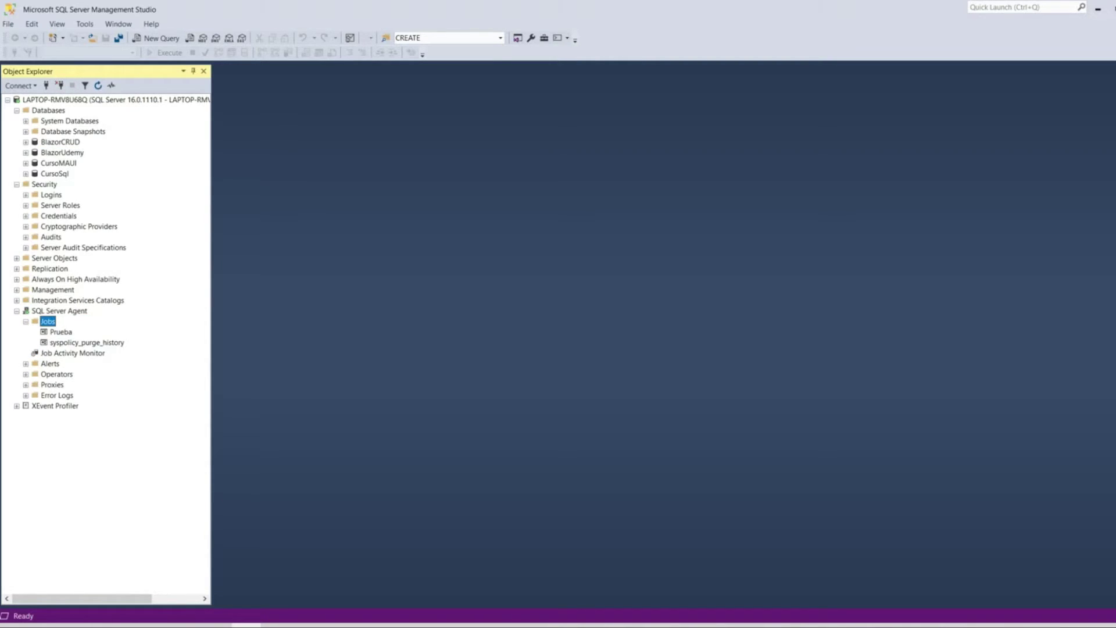
{"action": "key", "text": "Left"}
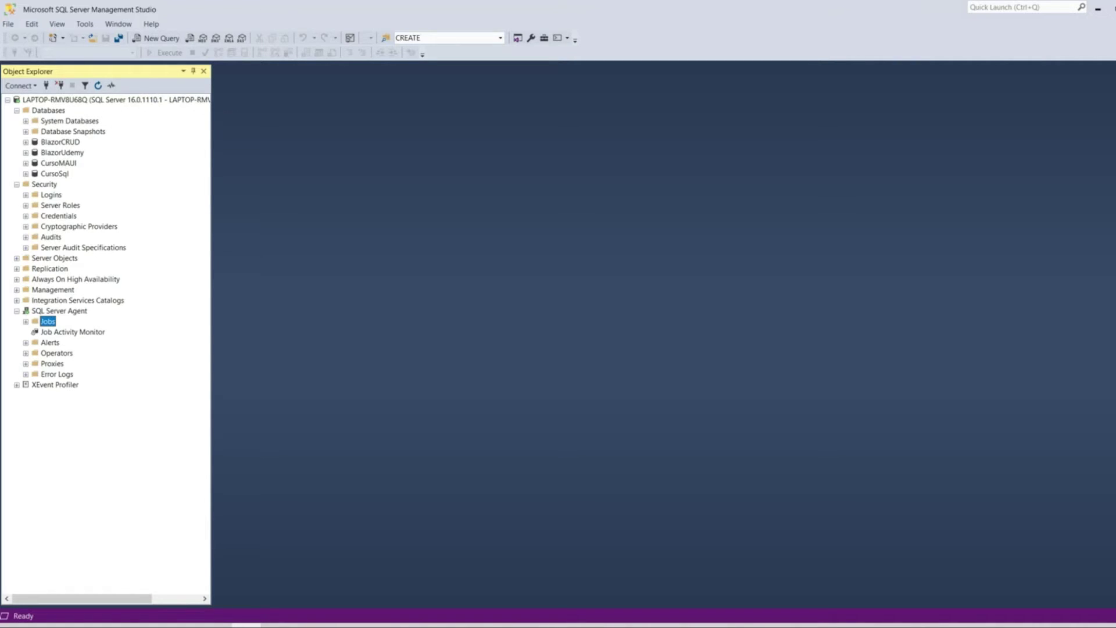
{"action": "key", "text": "Left"}
{"action": "key", "text": "Left"}
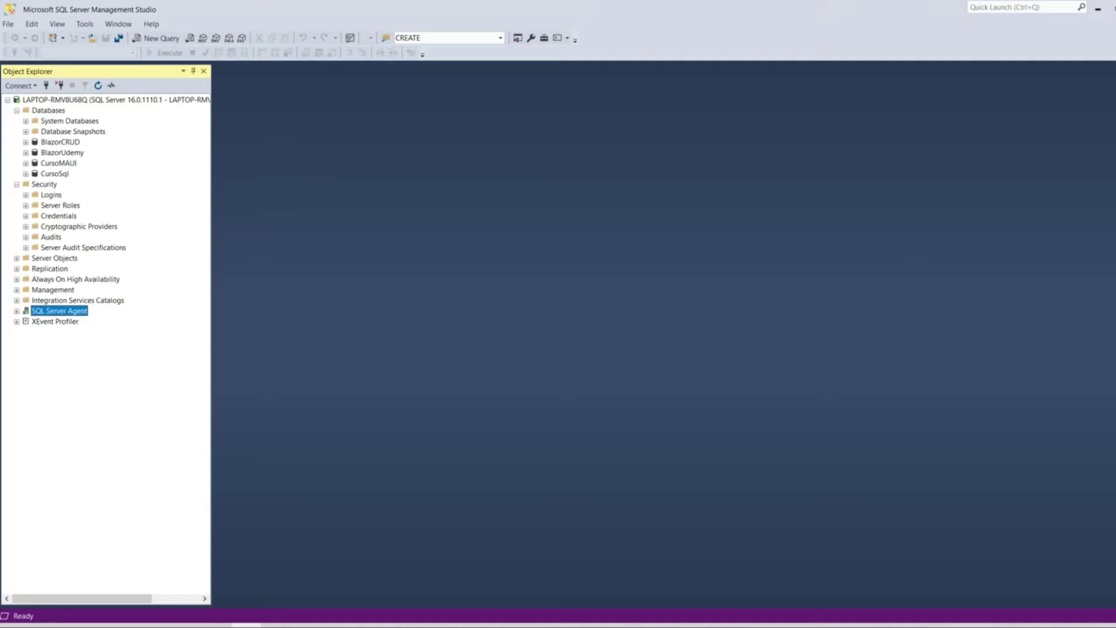
{"action": "mouse_move", "coordinate": [186, 625]}
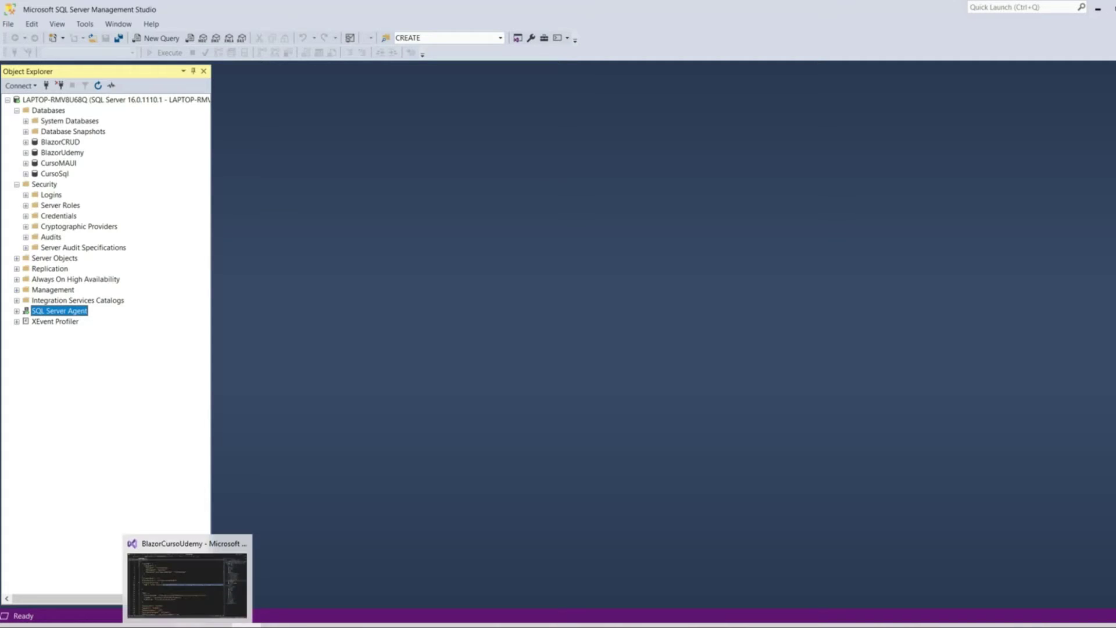
- Select the BlazorServer project in the BlazorCursoUdemy solution and start debugging with Iniciar
{"action": "left_click", "coordinate": [187, 625]}
{"action": "left_click", "coordinate": [151, 220]}
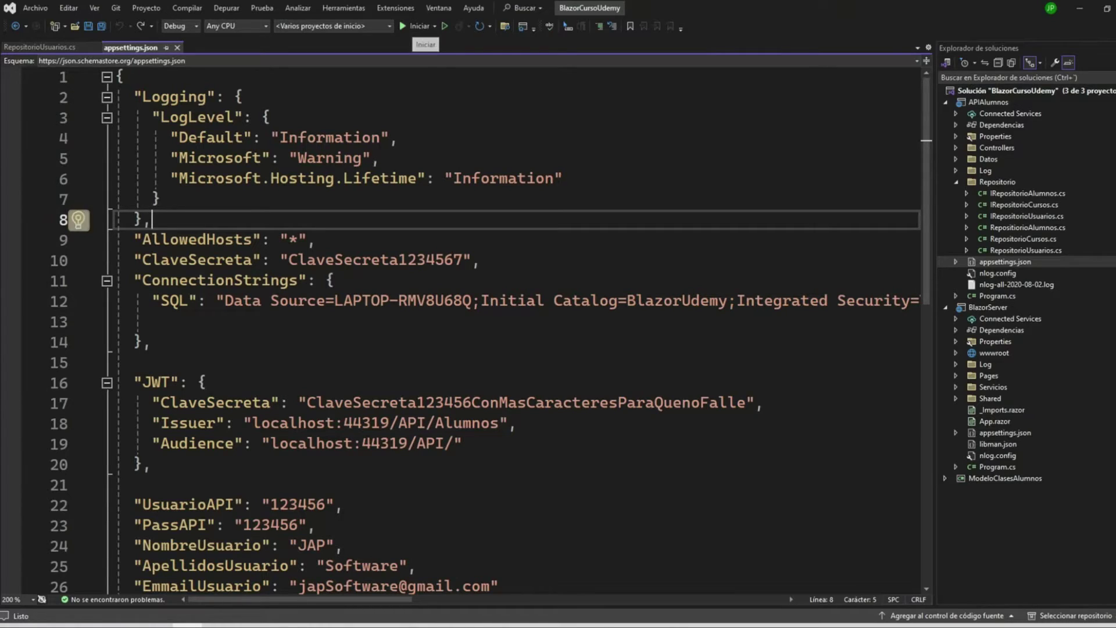
{"action": "left_click", "coordinate": [989, 102]}
{"action": "double_click", "coordinate": [988, 101]}
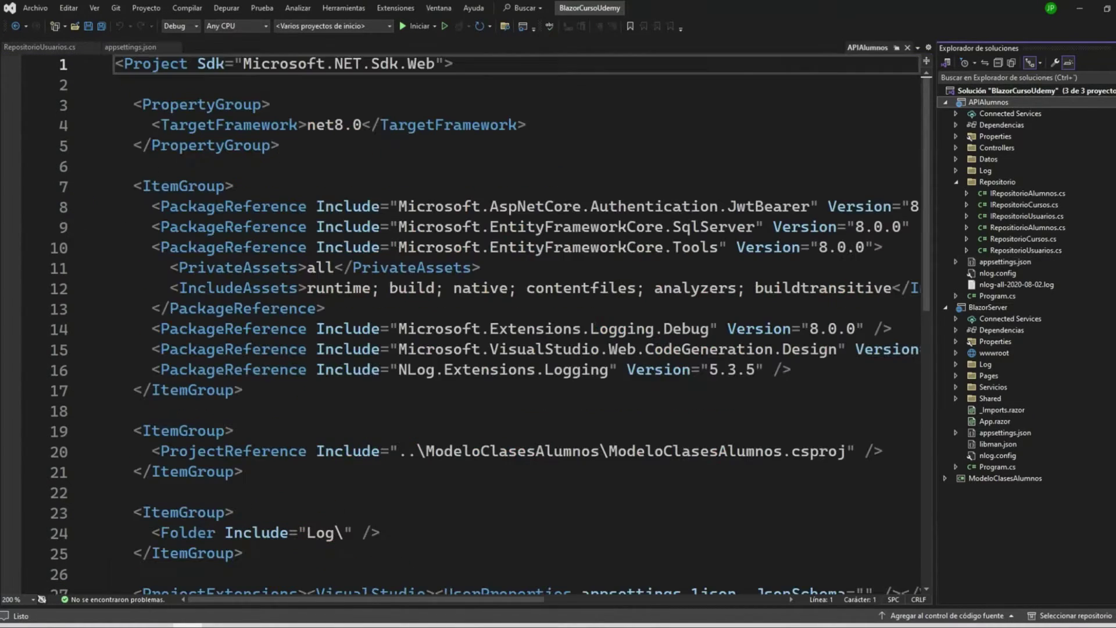
{"action": "left_click", "coordinate": [989, 114]}
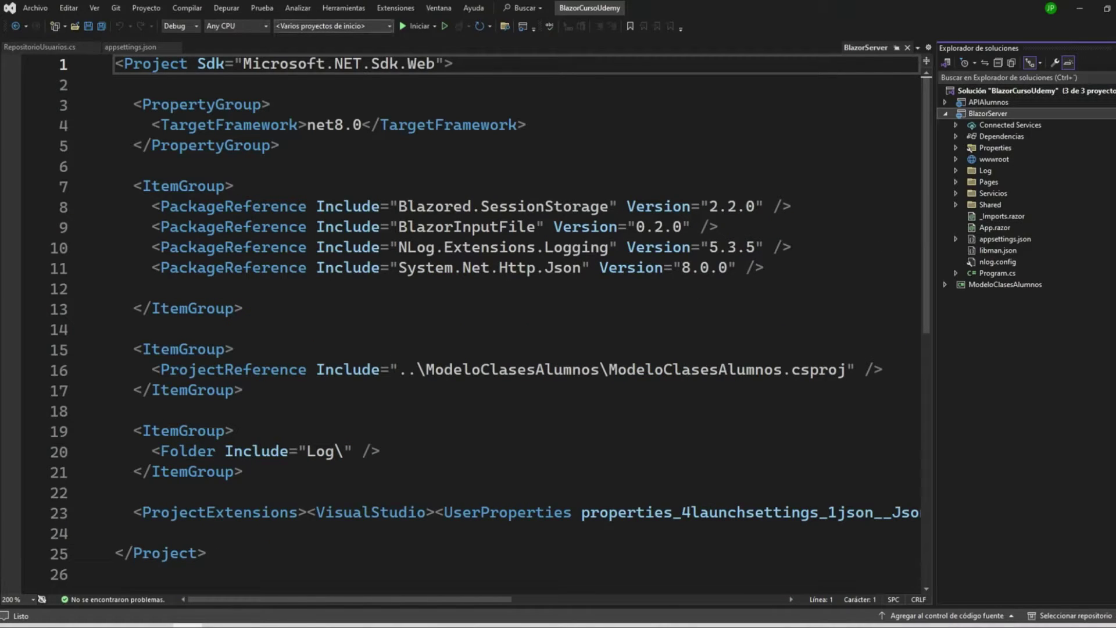
{"action": "left_click", "coordinate": [416, 26]}
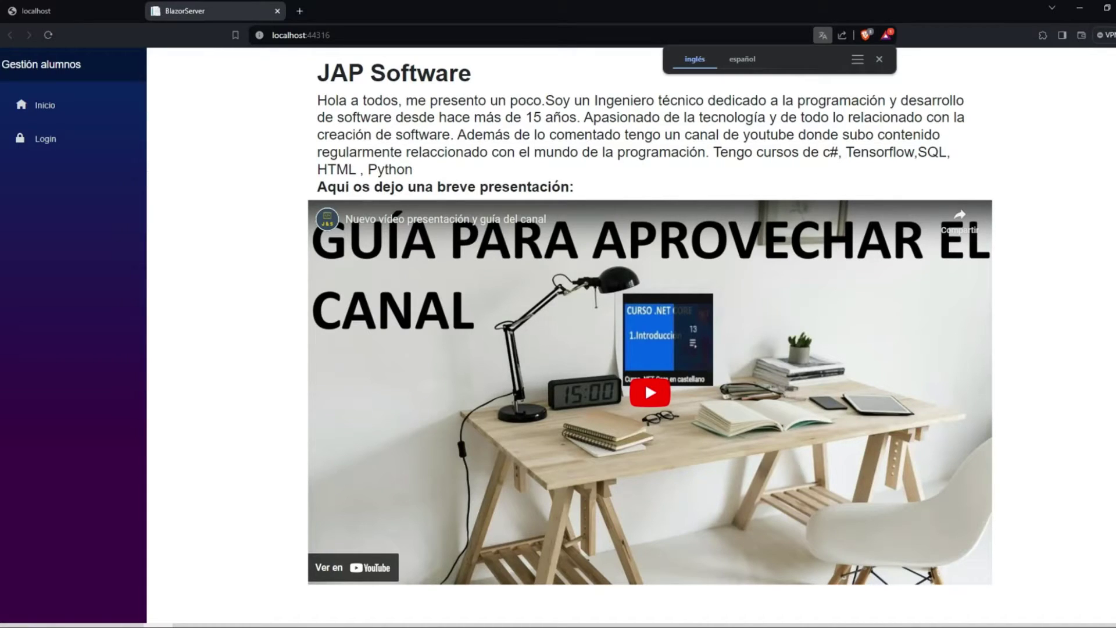
- Log in to the BlazorServer app with the saved email and password, continuing past the breakpoint
{"action": "left_click", "coordinate": [36, 10]}
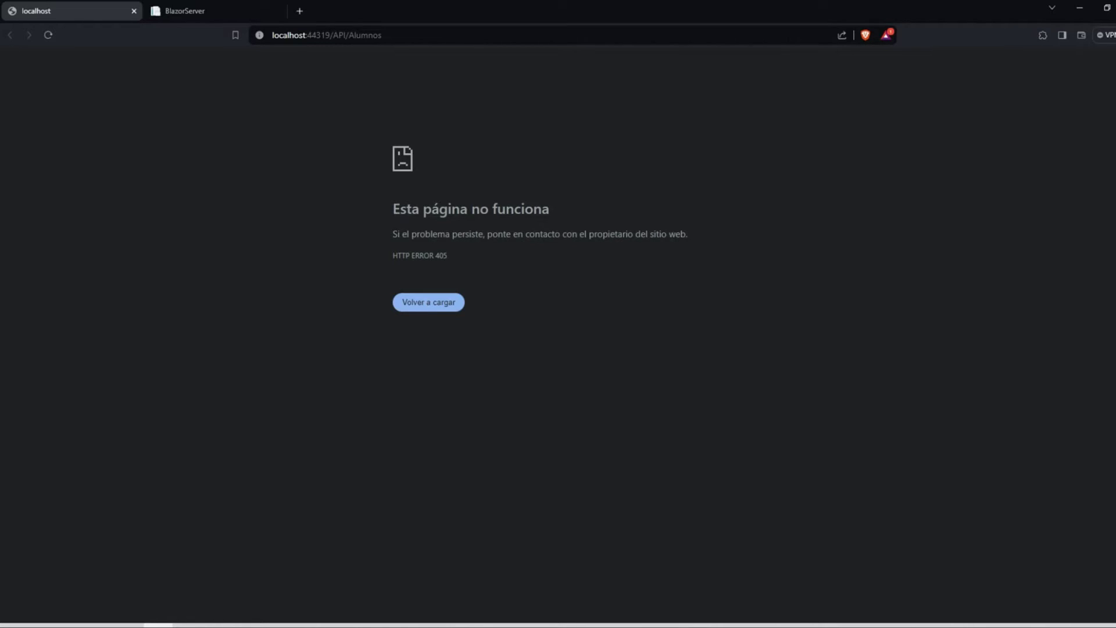
{"action": "left_click", "coordinate": [192, 10]}
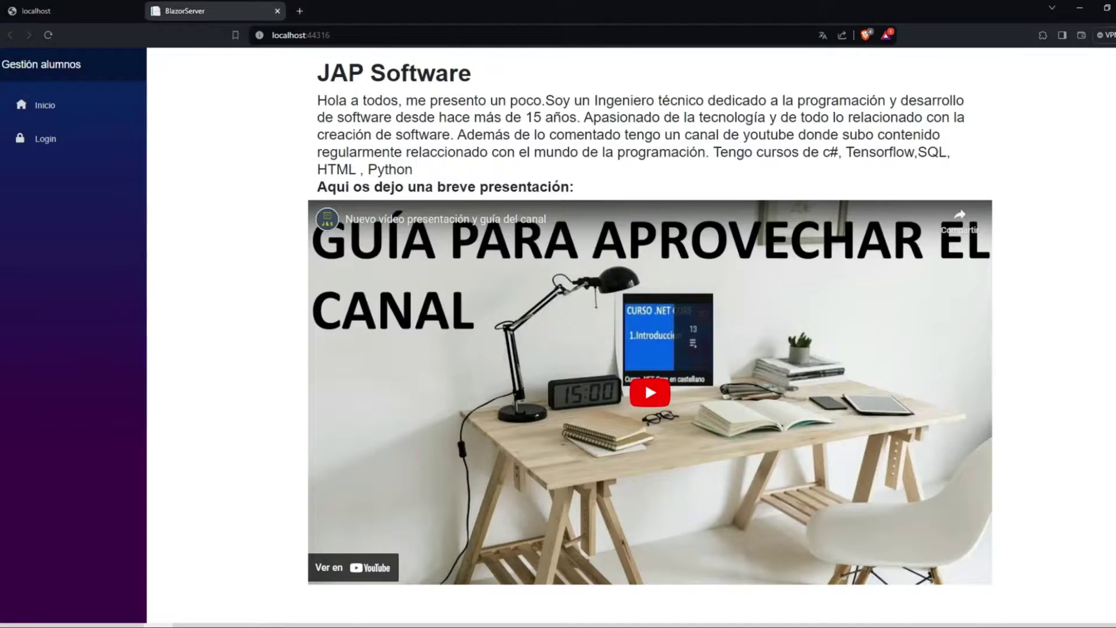
{"action": "left_click", "coordinate": [47, 139]}
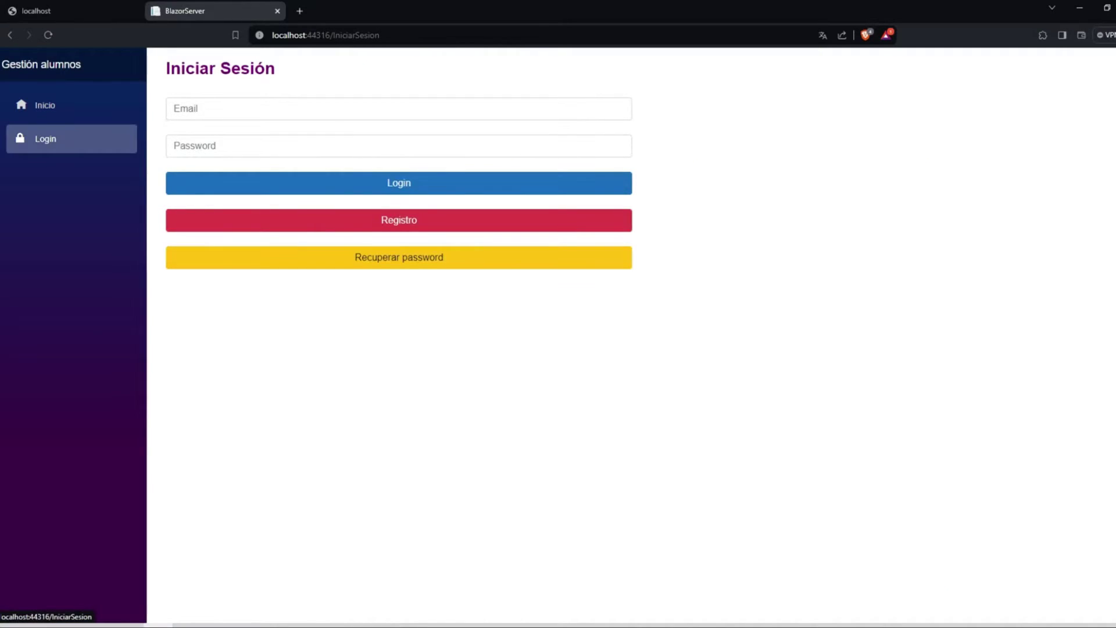
{"action": "left_click", "coordinate": [246, 110]}
{"action": "key", "text": "Return"}
{"action": "key", "text": "Tab"}
{"action": "type", "text": "1234567"}
{"action": "key", "text": "Return"}
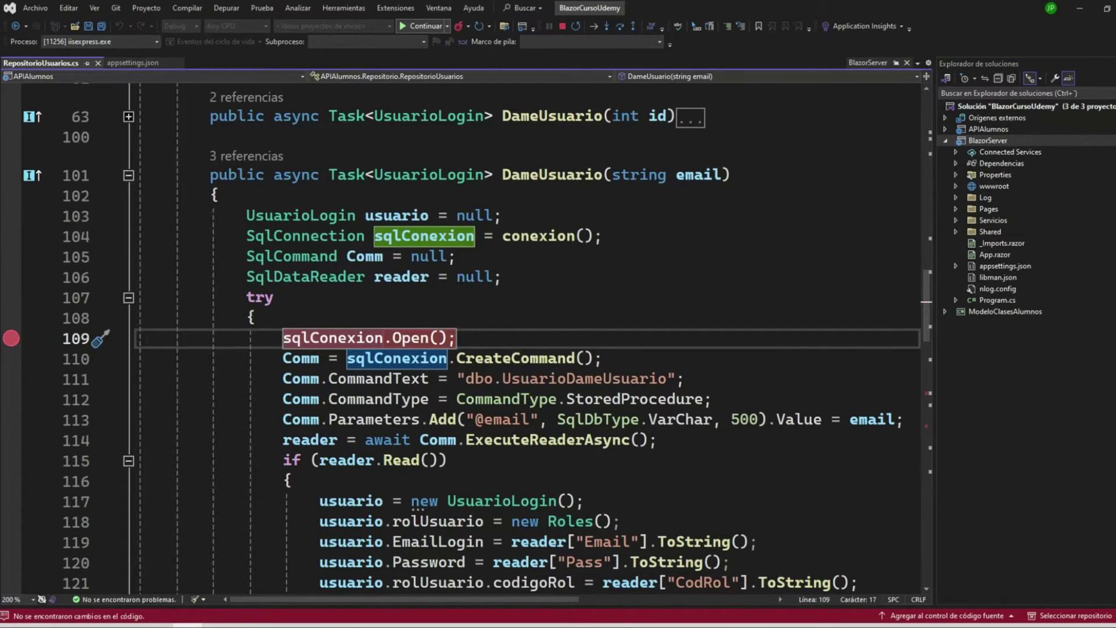
{"action": "key", "text": "F5"}
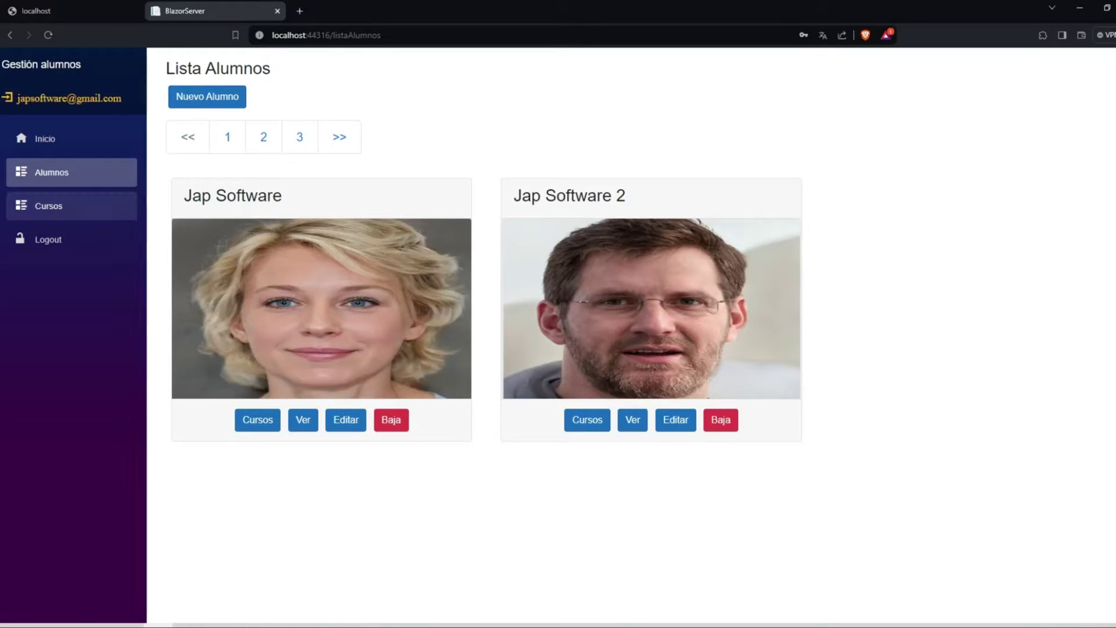
- Edit Mega Curso Blazor Pro from Cursos and open its Agregar Precio form
{"action": "left_click", "coordinate": [49, 206]}
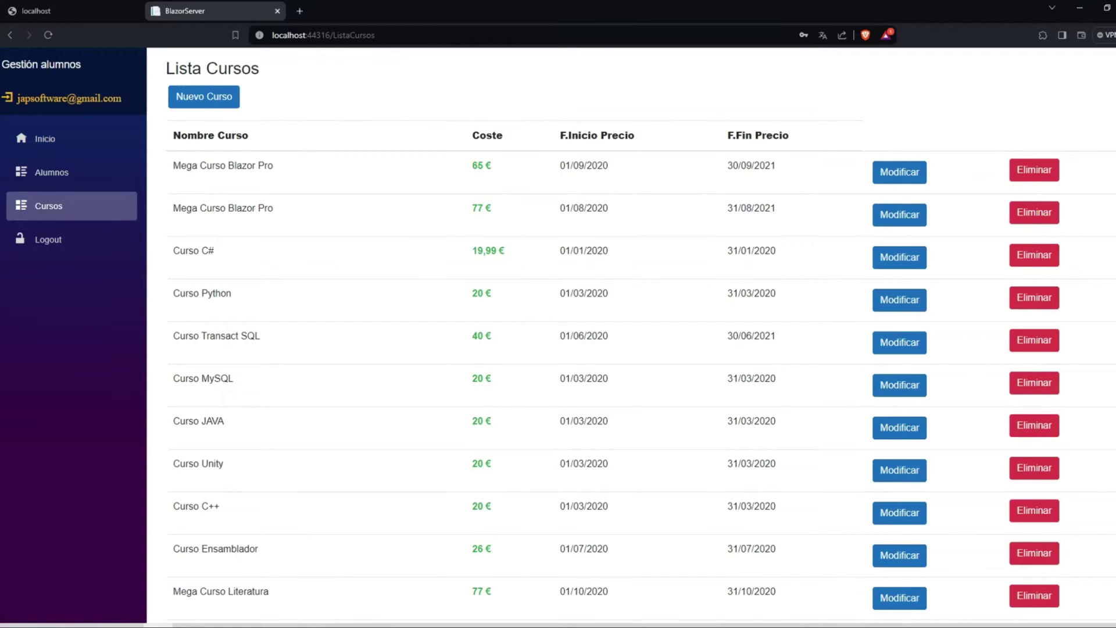
{"action": "left_click", "coordinate": [900, 172]}
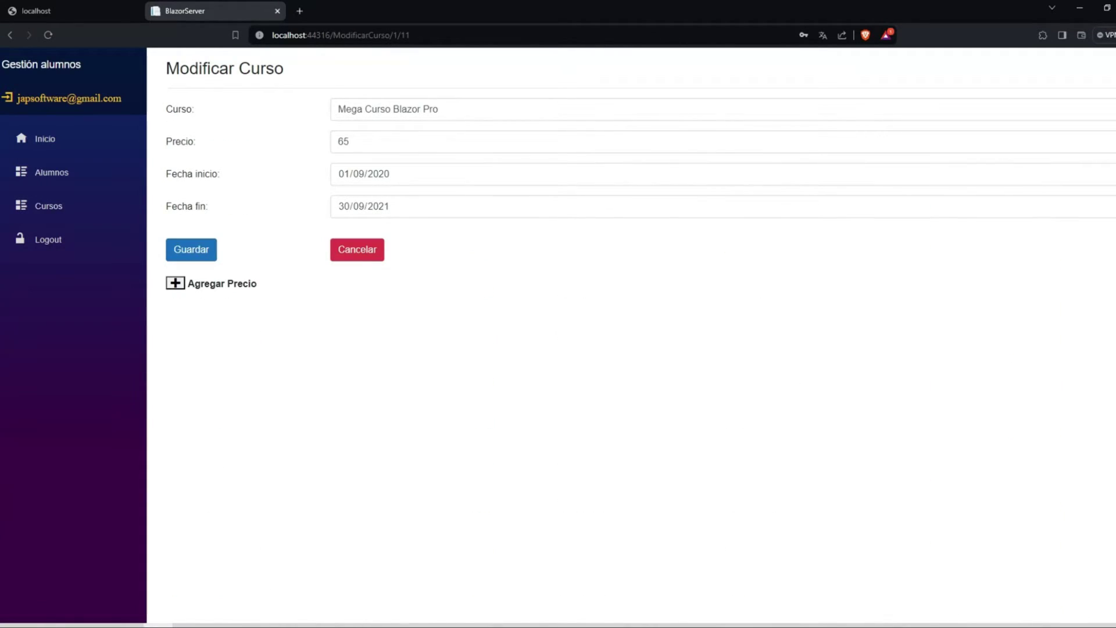
{"action": "left_click", "coordinate": [175, 283]}
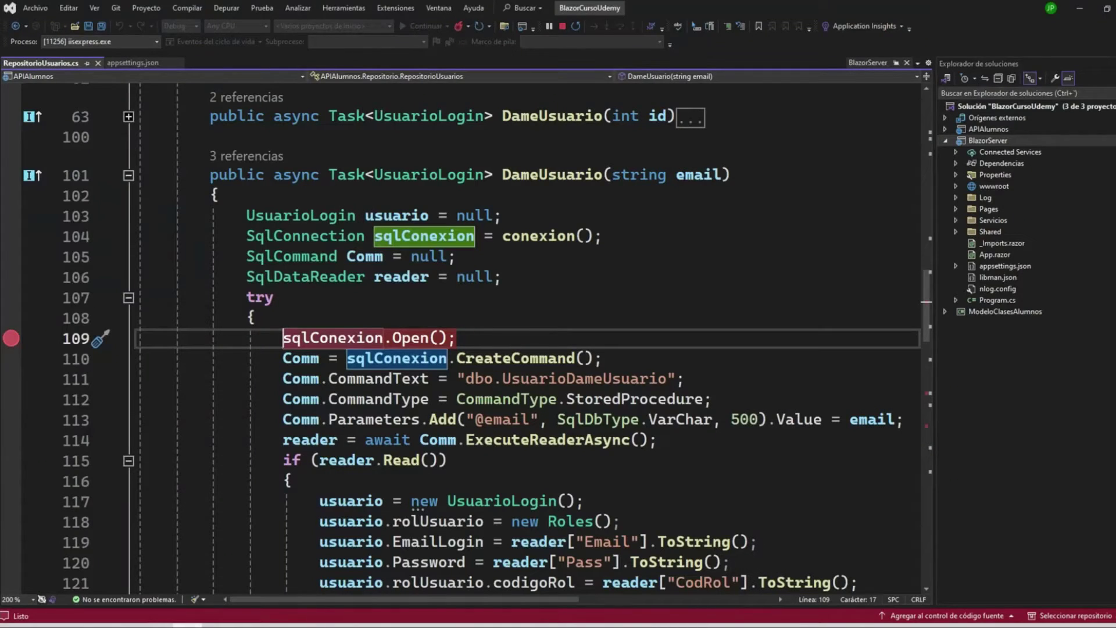
- Browse the APIAlumnos project's file and Controllers and Repositorio folders in Solution Explorer
{"action": "left_click", "coordinate": [946, 129]}
{"action": "left_click", "coordinate": [988, 129]}
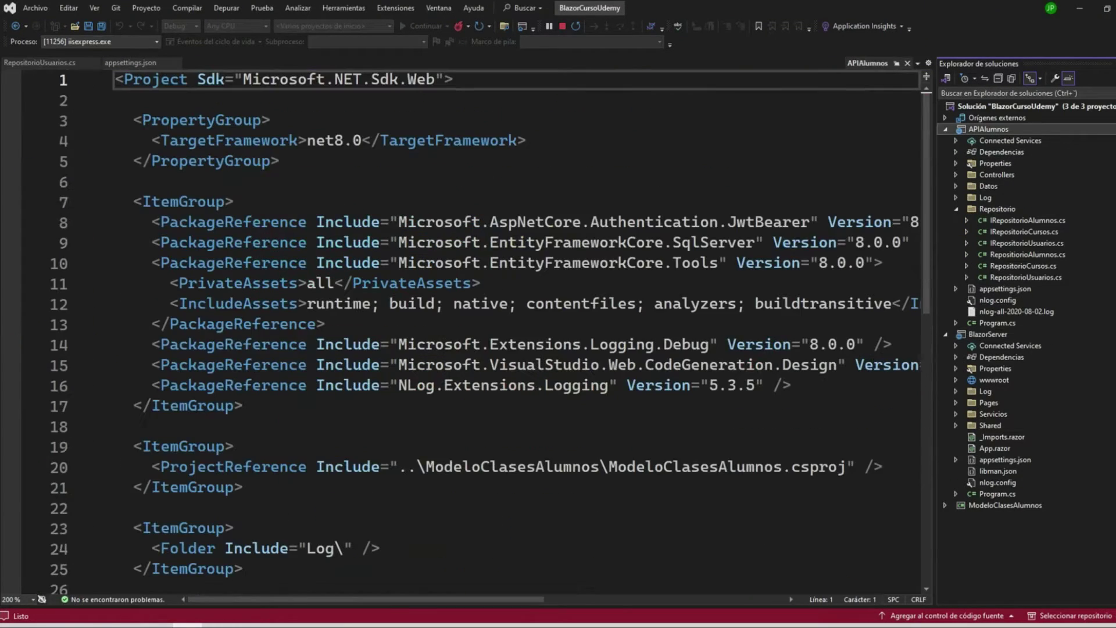
{"action": "left_click", "coordinate": [957, 174]}
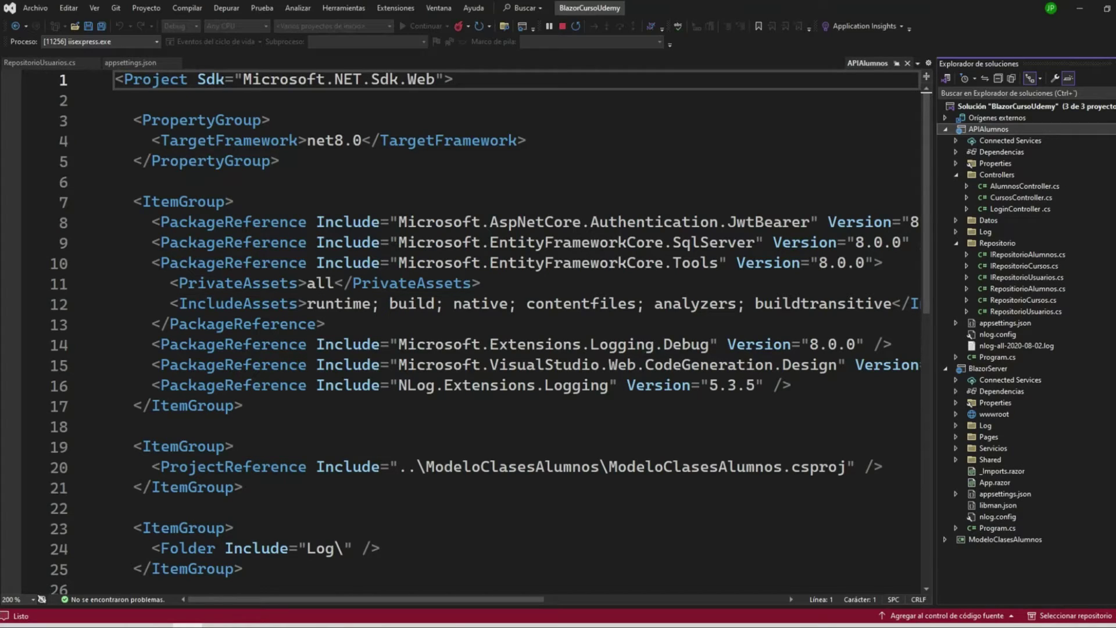
{"action": "left_click", "coordinate": [956, 243]}
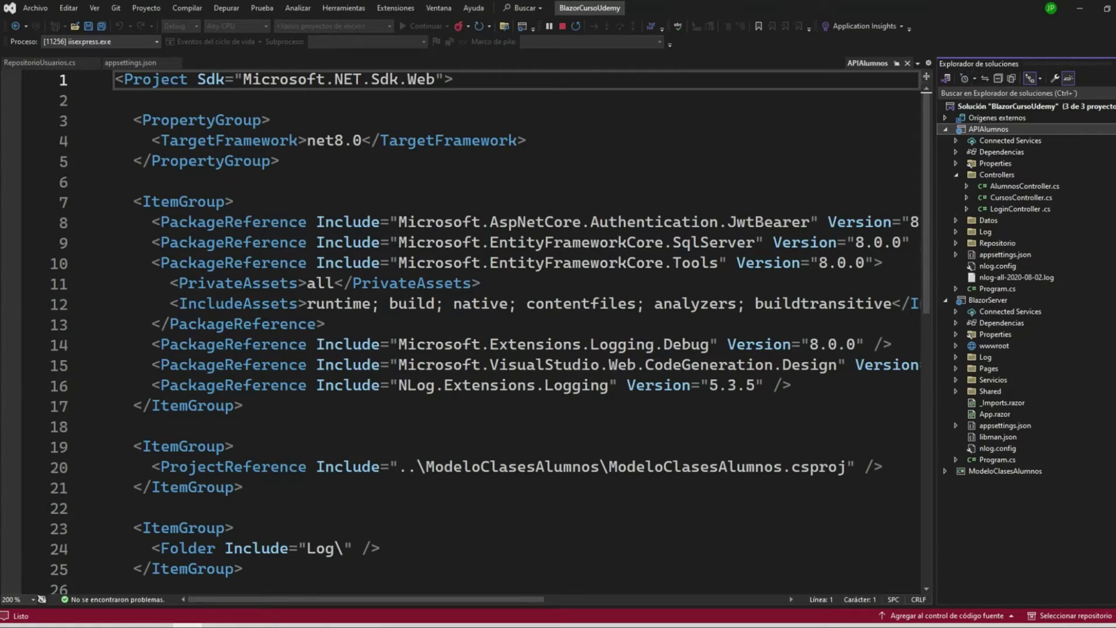
{"action": "left_click", "coordinate": [946, 129]}
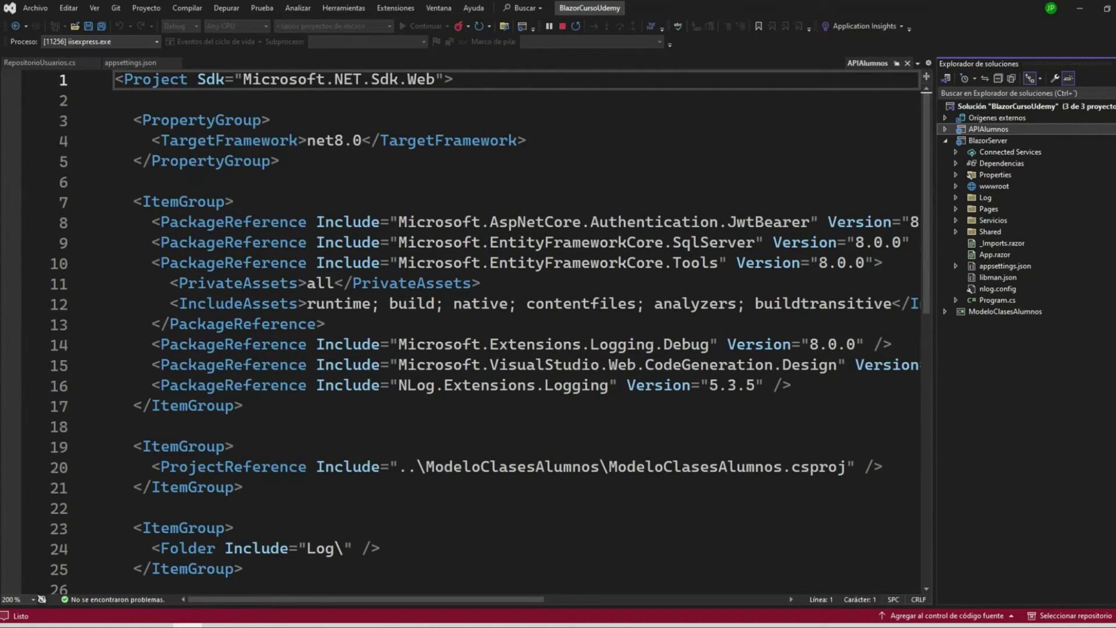
- Review the BlazorServer project's Pages and Services files and its project file
{"action": "left_click", "coordinate": [957, 209]}
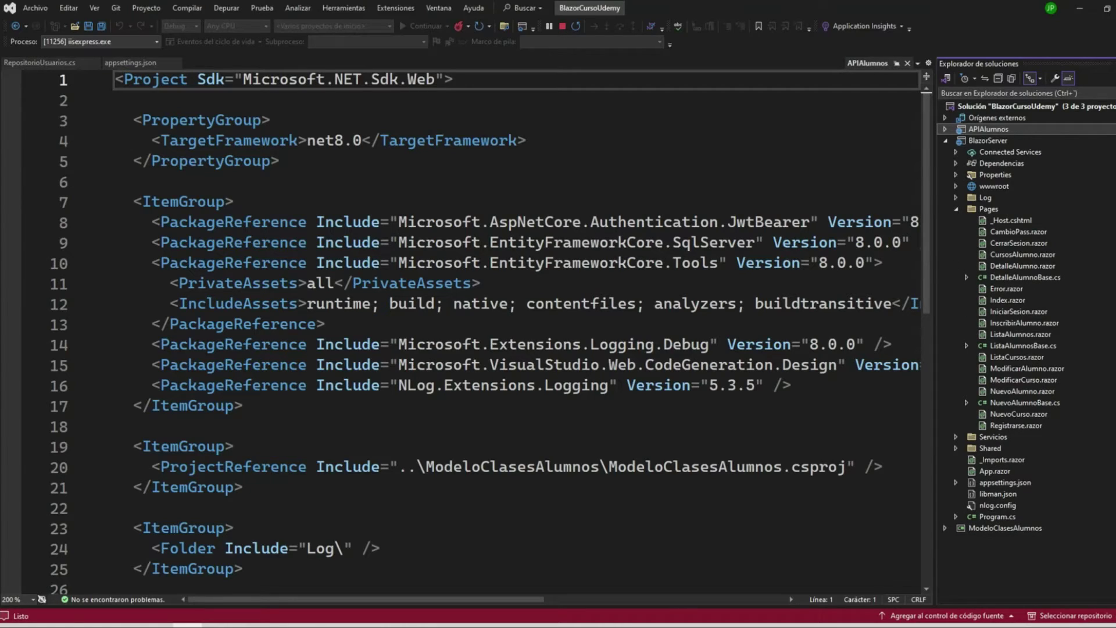
{"action": "left_click", "coordinate": [956, 437]}
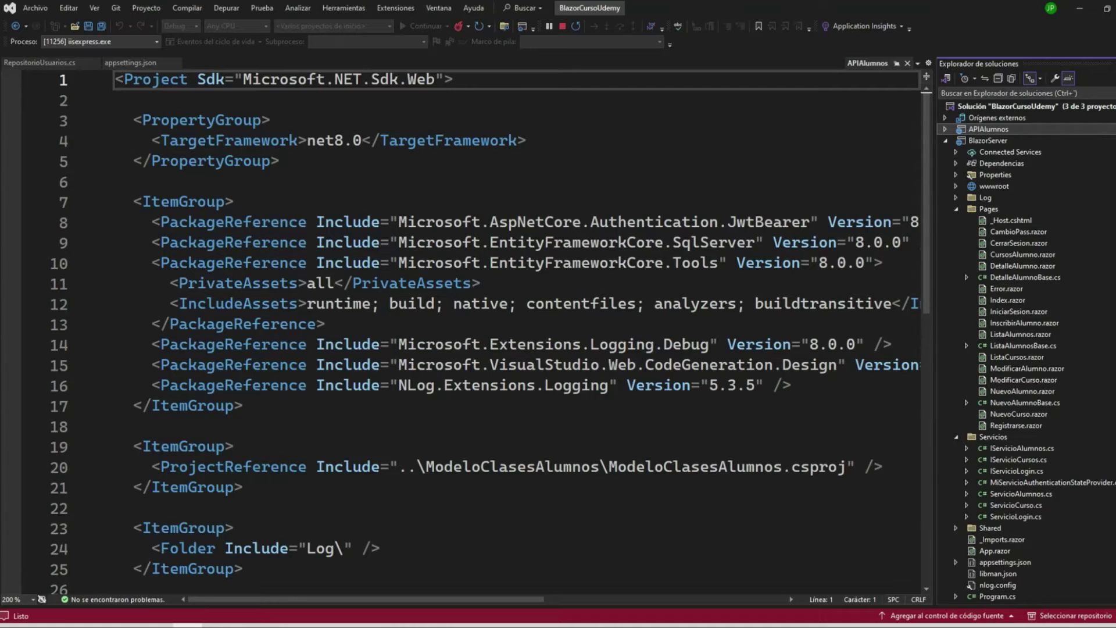
{"action": "left_click", "coordinate": [988, 141]}
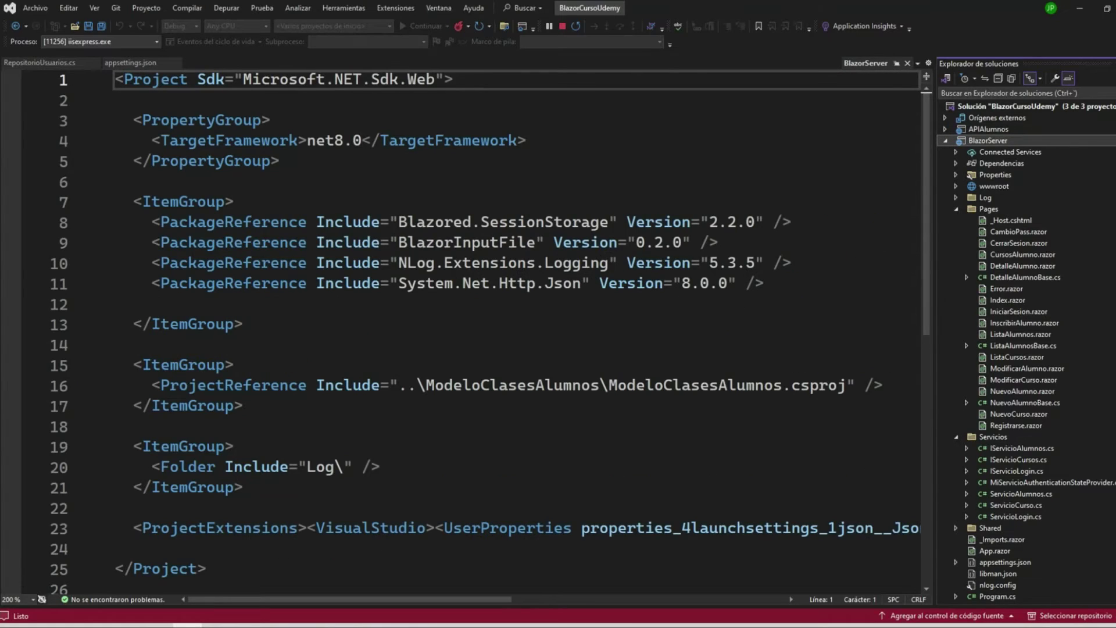
{"action": "left_click", "coordinate": [989, 128]}
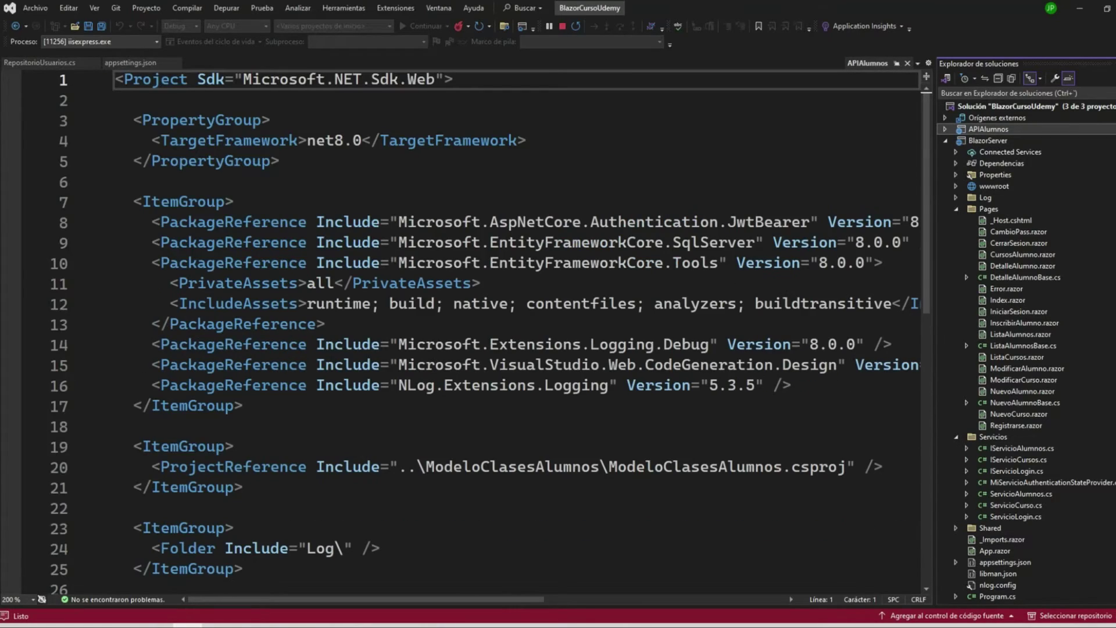
- Check the BlazorUdemy connection string in APIAlumnos appsettings.json, then stop debugging with Shift+F5
{"action": "key", "text": "Right"}
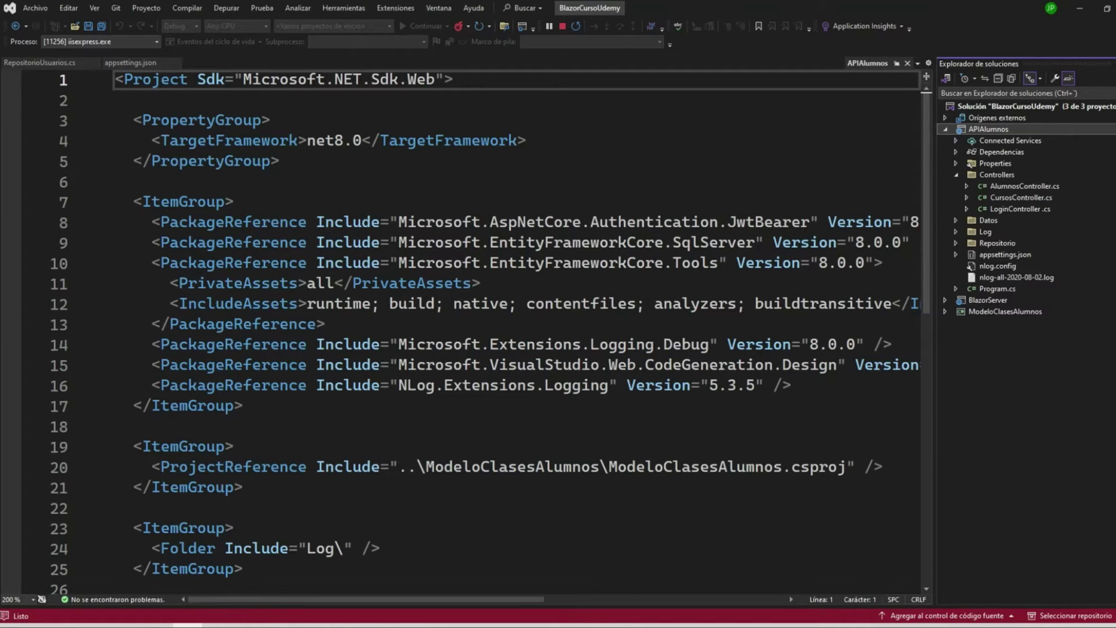
{"action": "left_click", "coordinate": [1006, 254]}
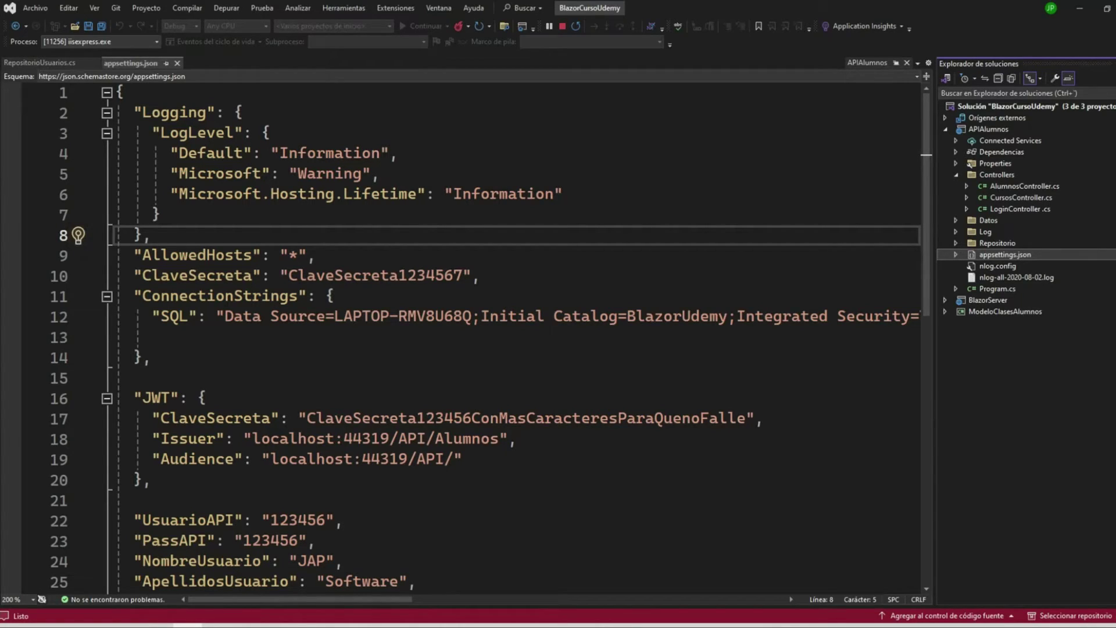
{"action": "key", "text": "shift+F5"}
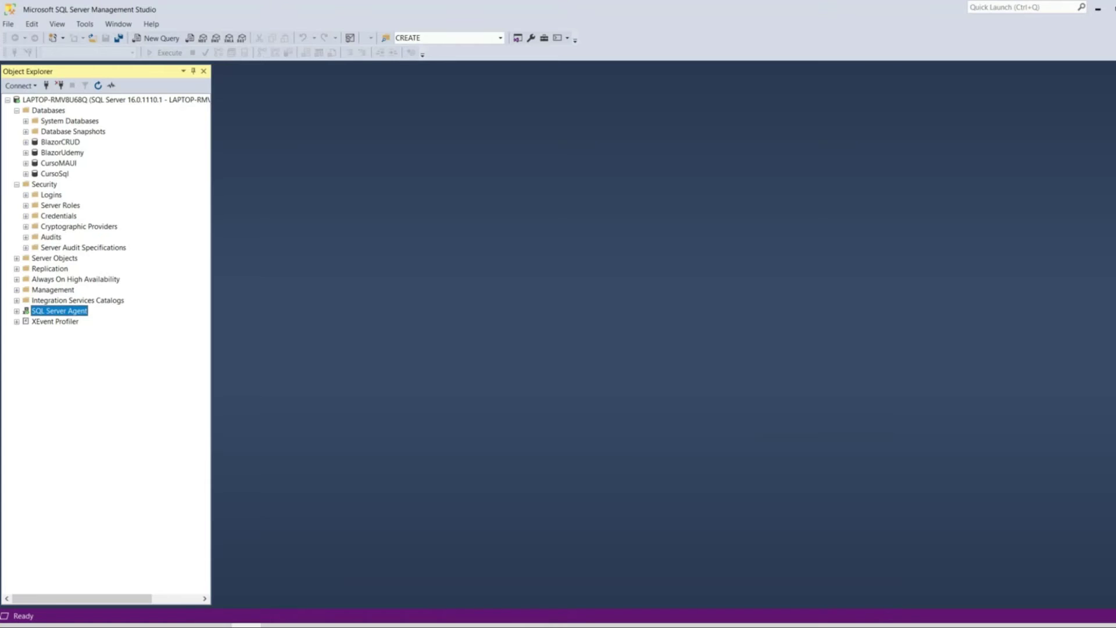
- Expand the server's Security Logins and the BlazorUdemy database to reveal the UsrBlazorUdemy user
{"action": "left_click", "coordinate": [62, 152]}
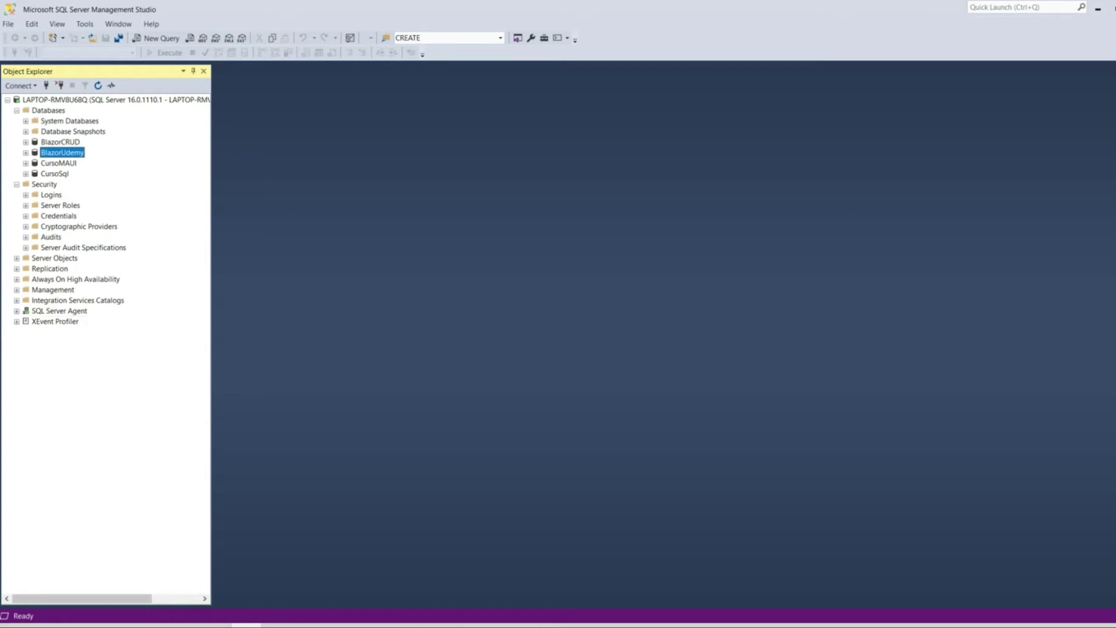
{"action": "left_click", "coordinate": [187, 575]}
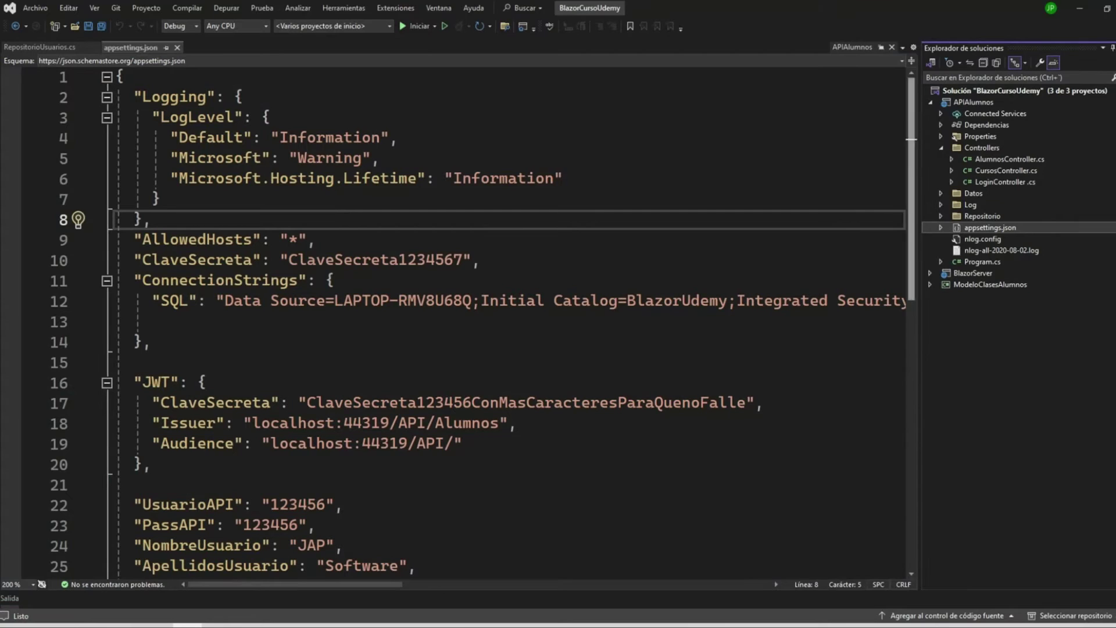
{"action": "key", "text": "alt+Tab"}
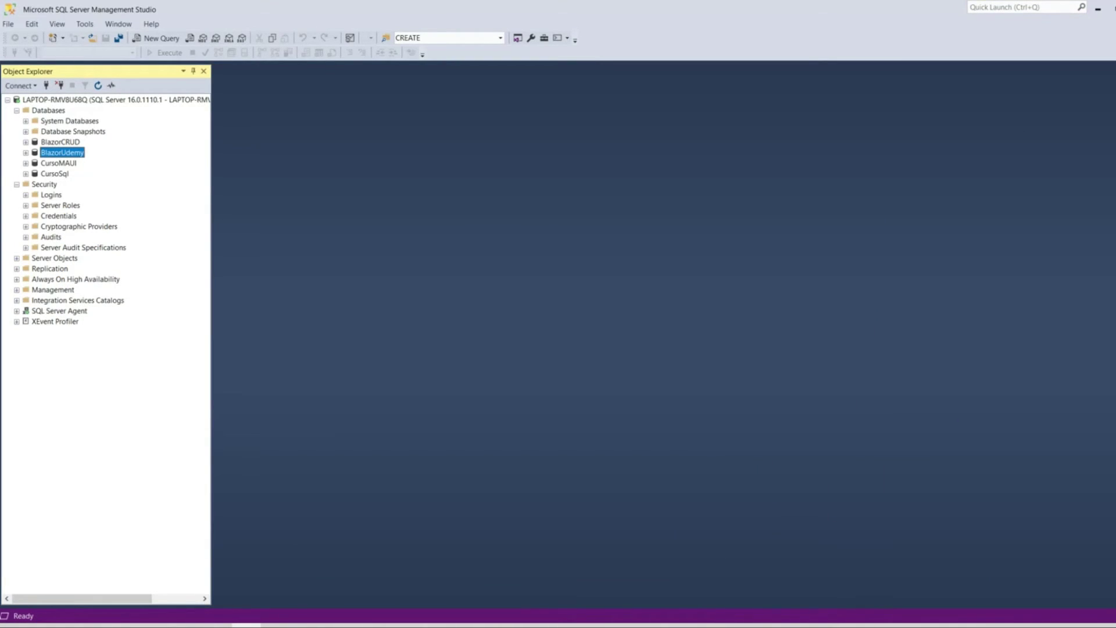
{"action": "left_click", "coordinate": [25, 195]}
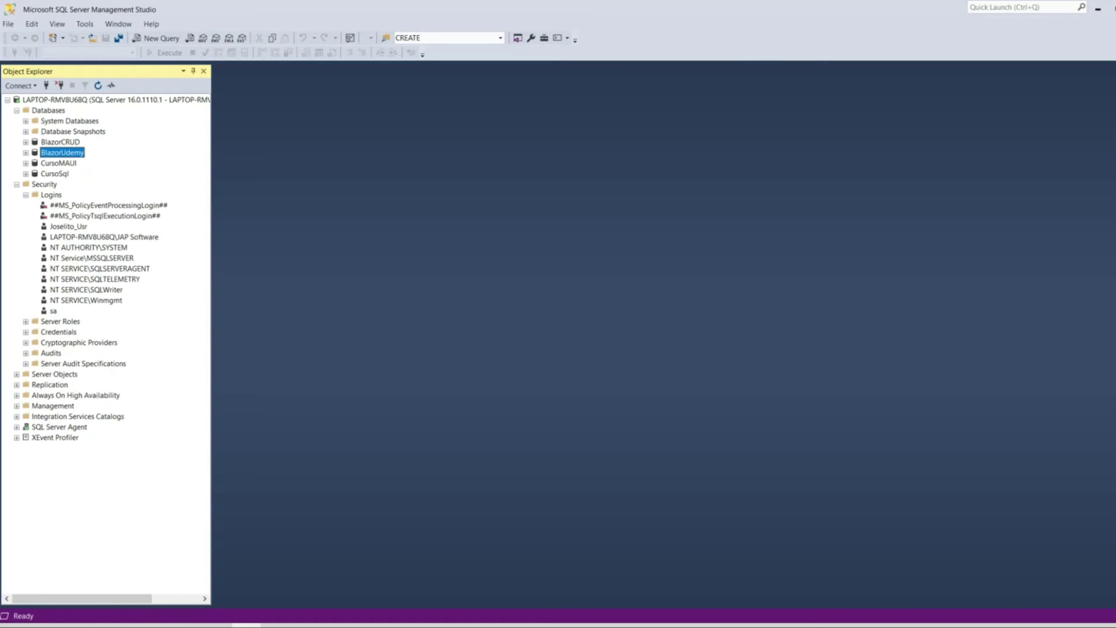
{"action": "left_click", "coordinate": [51, 194]}
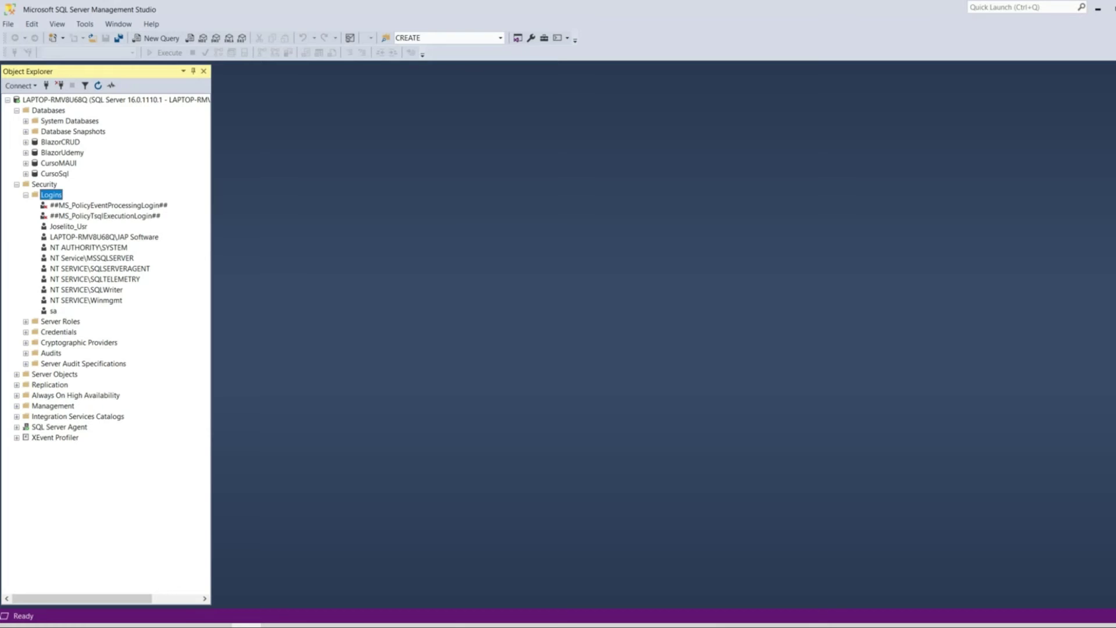
{"action": "left_click", "coordinate": [26, 152]}
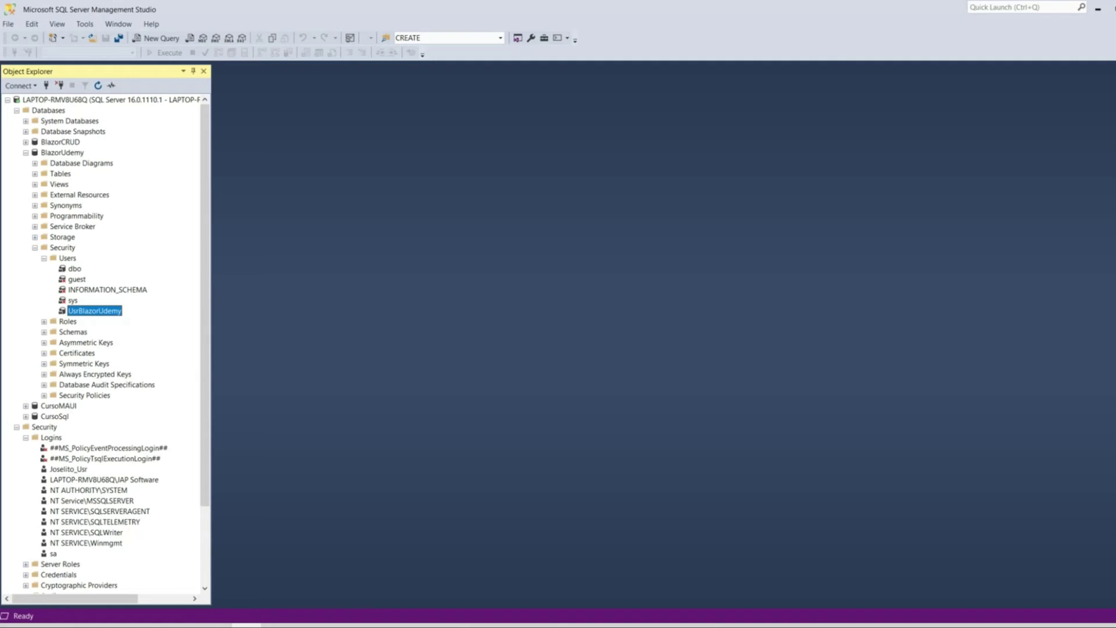
- Collapse BlazorUdemy's Security folder and the BlazorUdemy node, then select the server root
{"action": "double_click", "coordinate": [62, 247]}
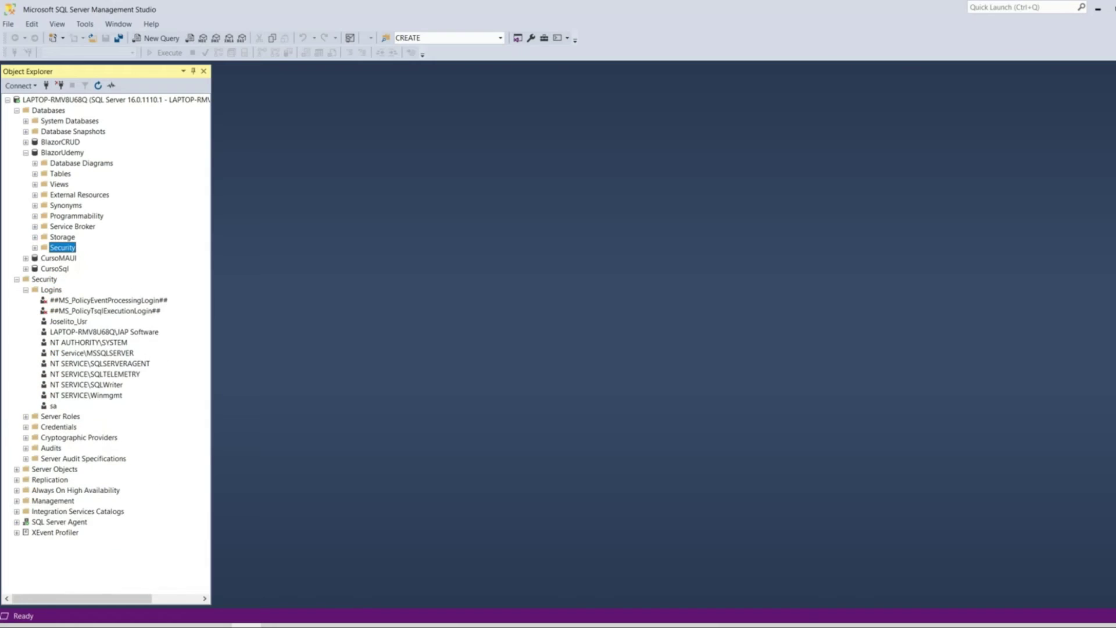
{"action": "left_click", "coordinate": [51, 289]}
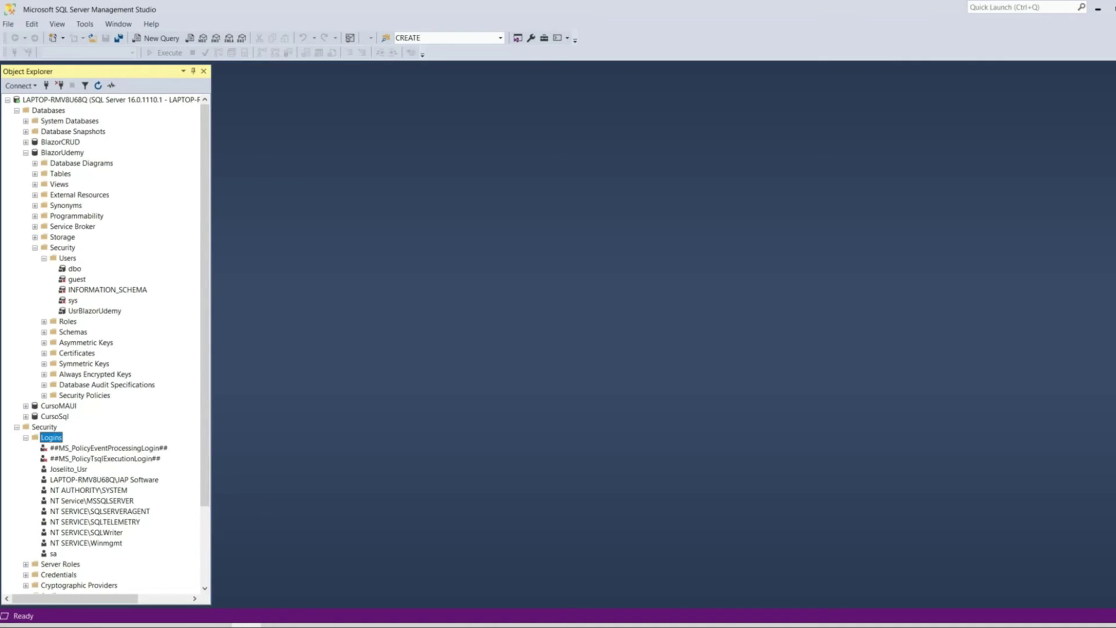
{"action": "left_click", "coordinate": [62, 152]}
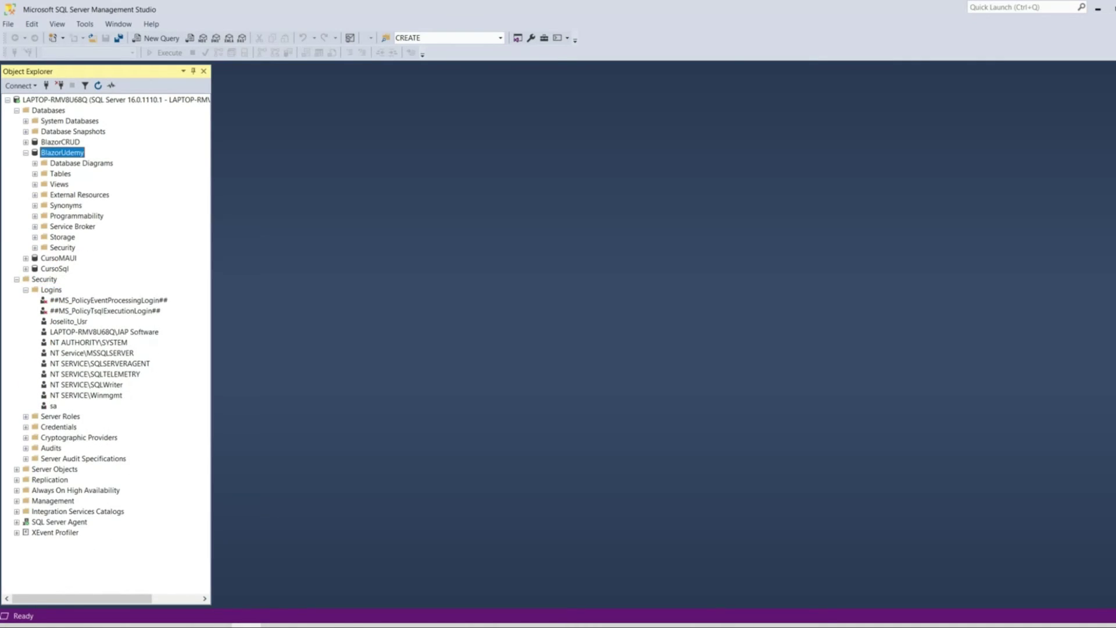
{"action": "key", "text": "Left"}
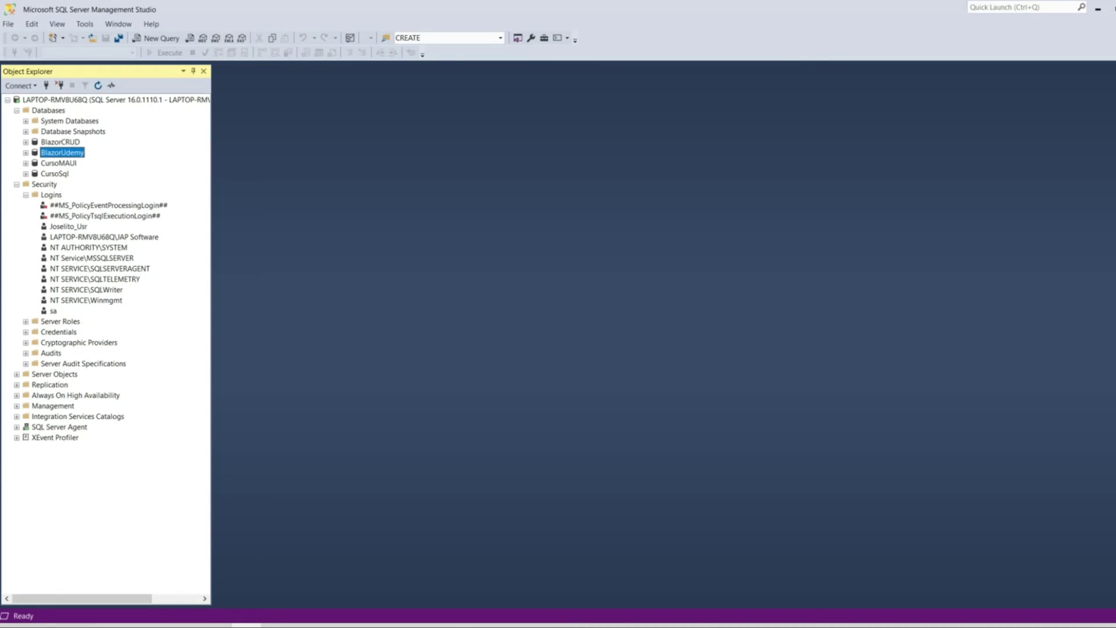
{"action": "left_click", "coordinate": [88, 100]}
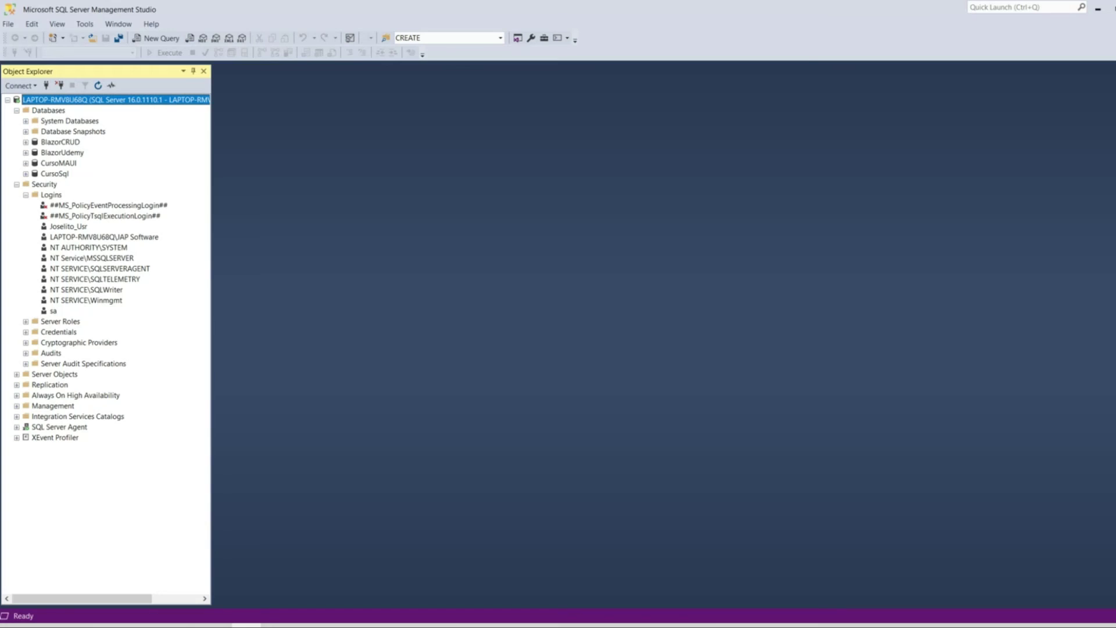
- Collapse the Databases folder and expand SQL Server Agent to show Jobs, Alerts and Error Logs
{"action": "left_click", "coordinate": [16, 110]}
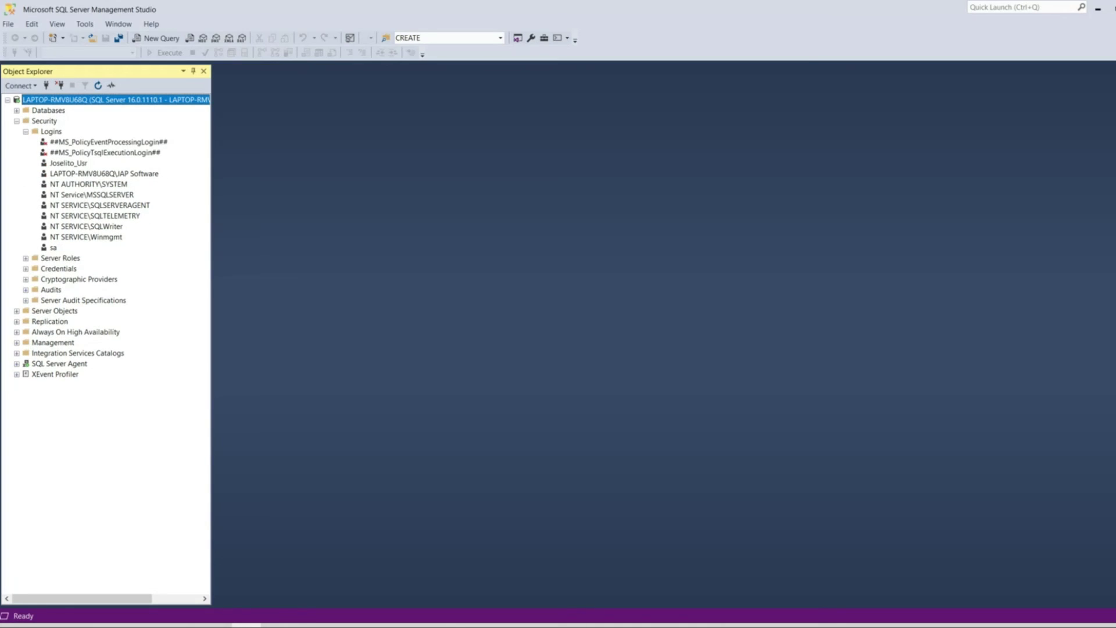
{"action": "left_click", "coordinate": [16, 363]}
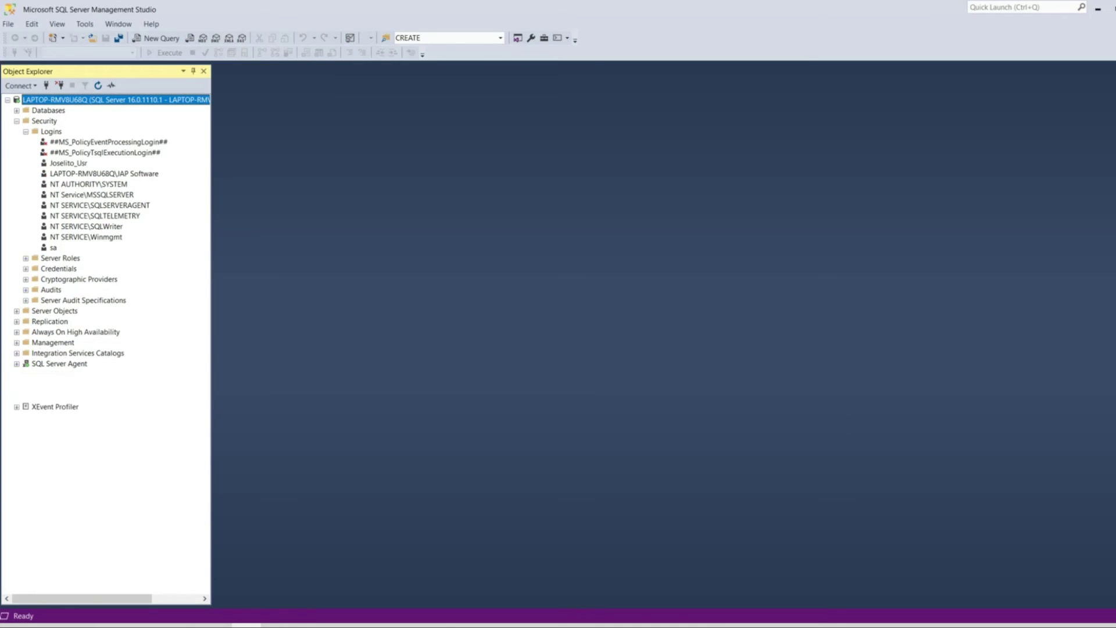